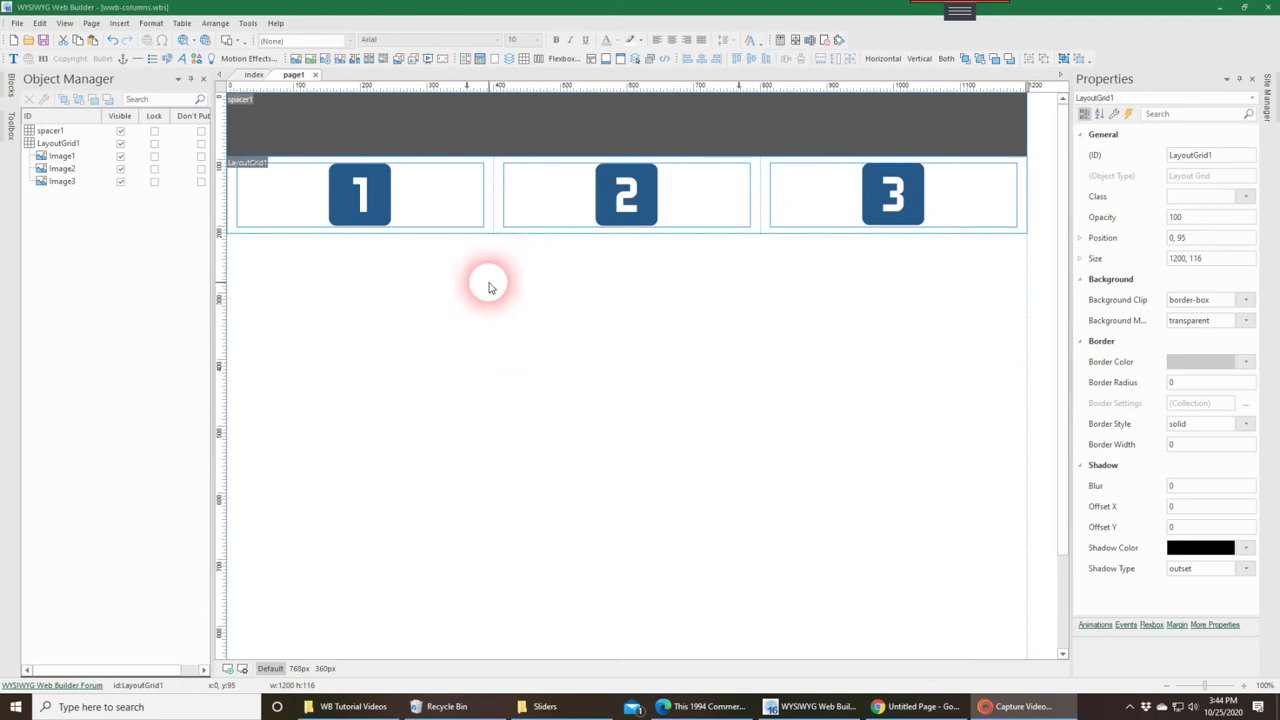
Review the alignment of each column in the three-column layout grid's properties and set the grid's overflow to hidden
double_click(493, 231)
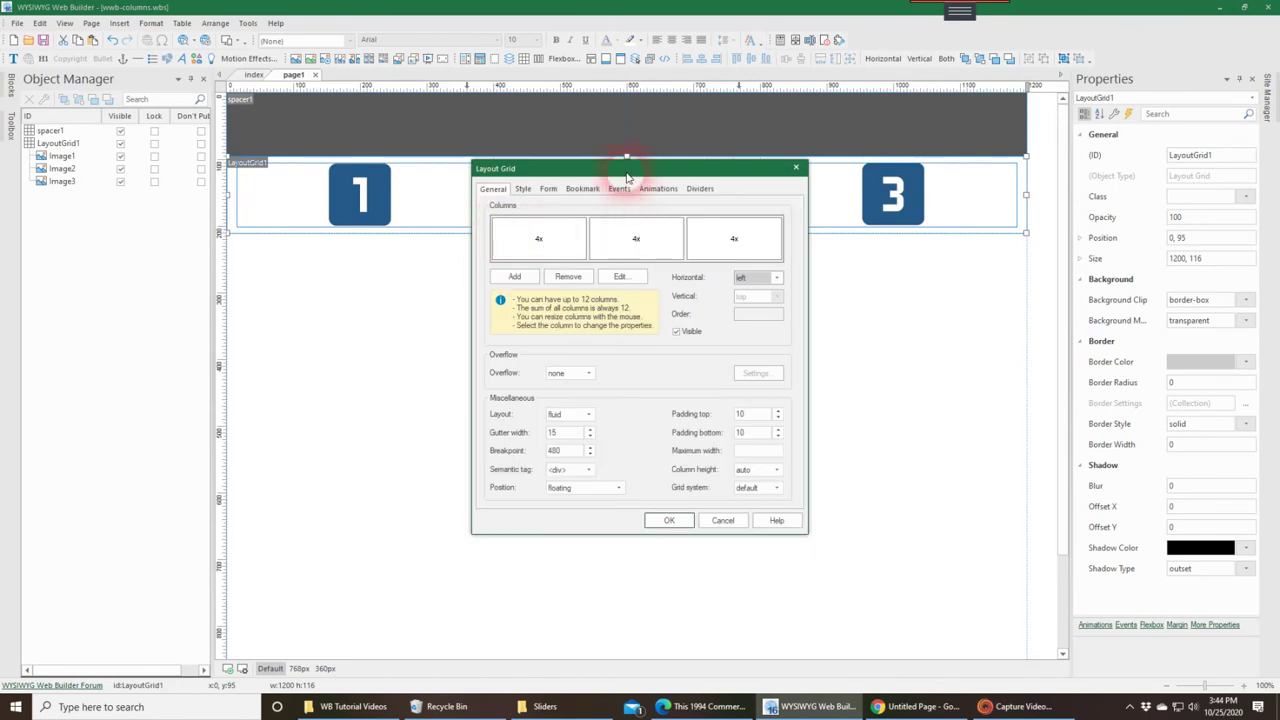
drag(627, 175, 581, 277)
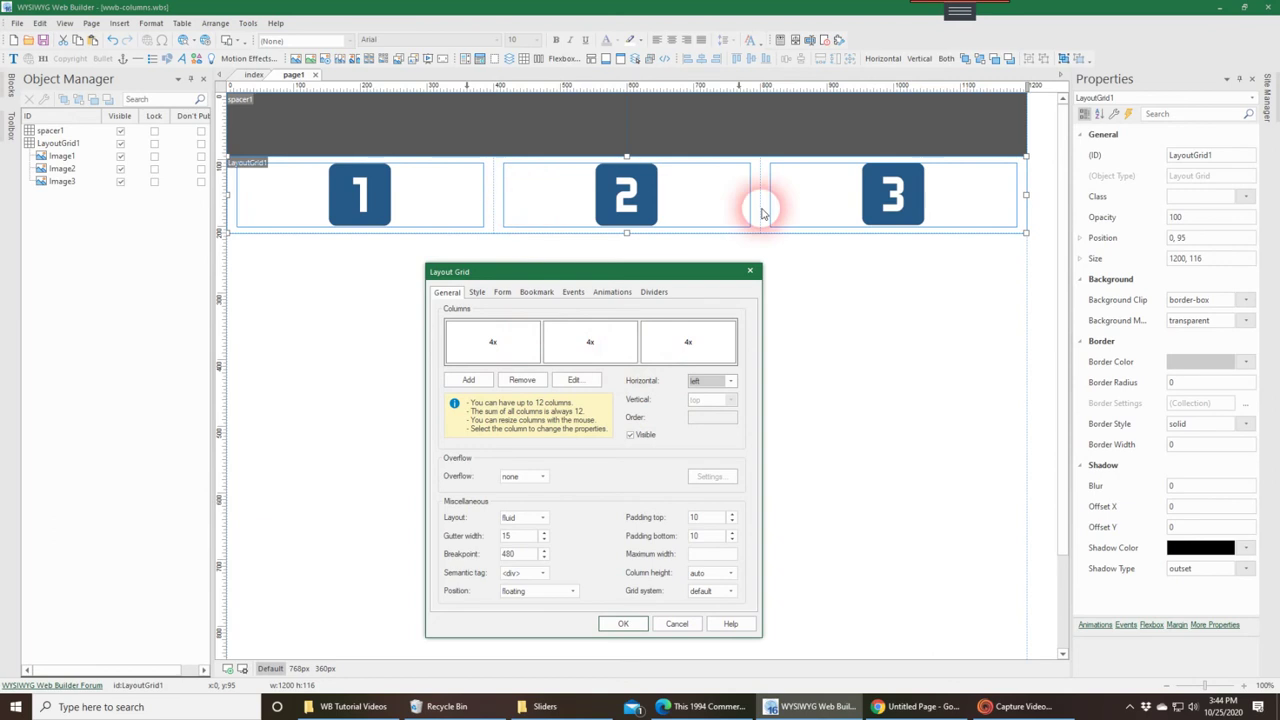
click(523, 360)
click(610, 340)
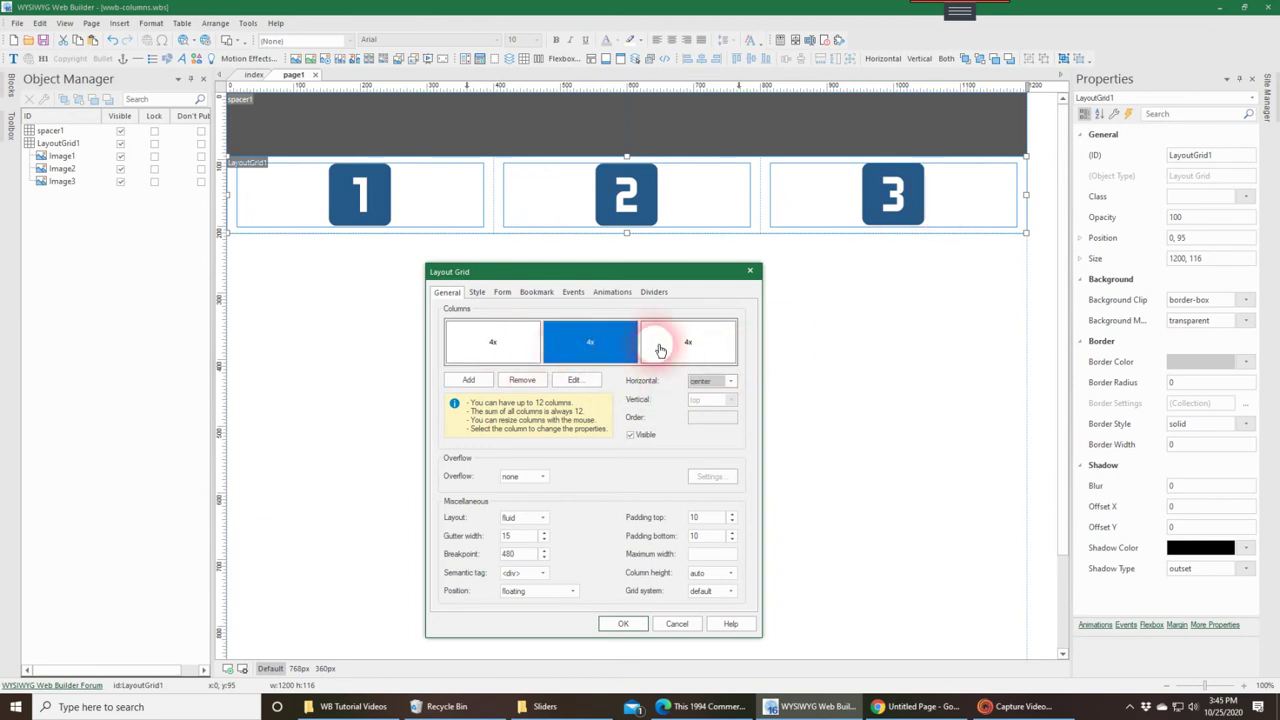
click(672, 347)
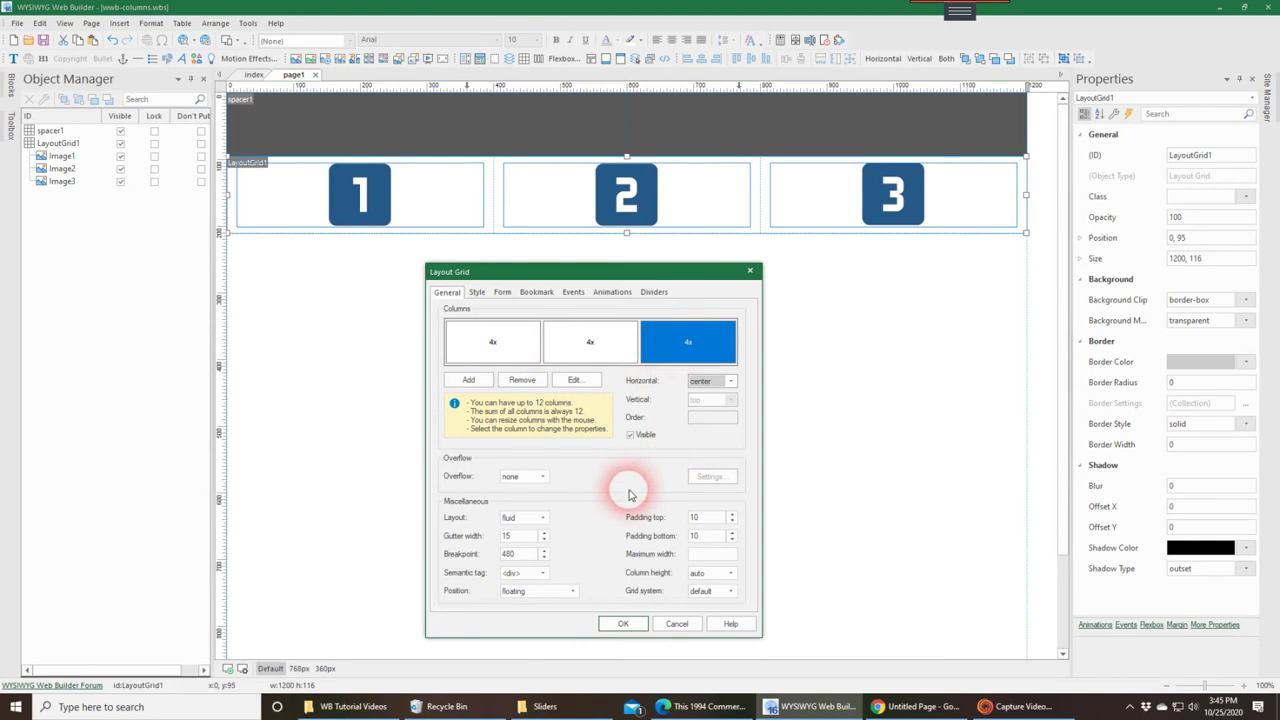
click(543, 477)
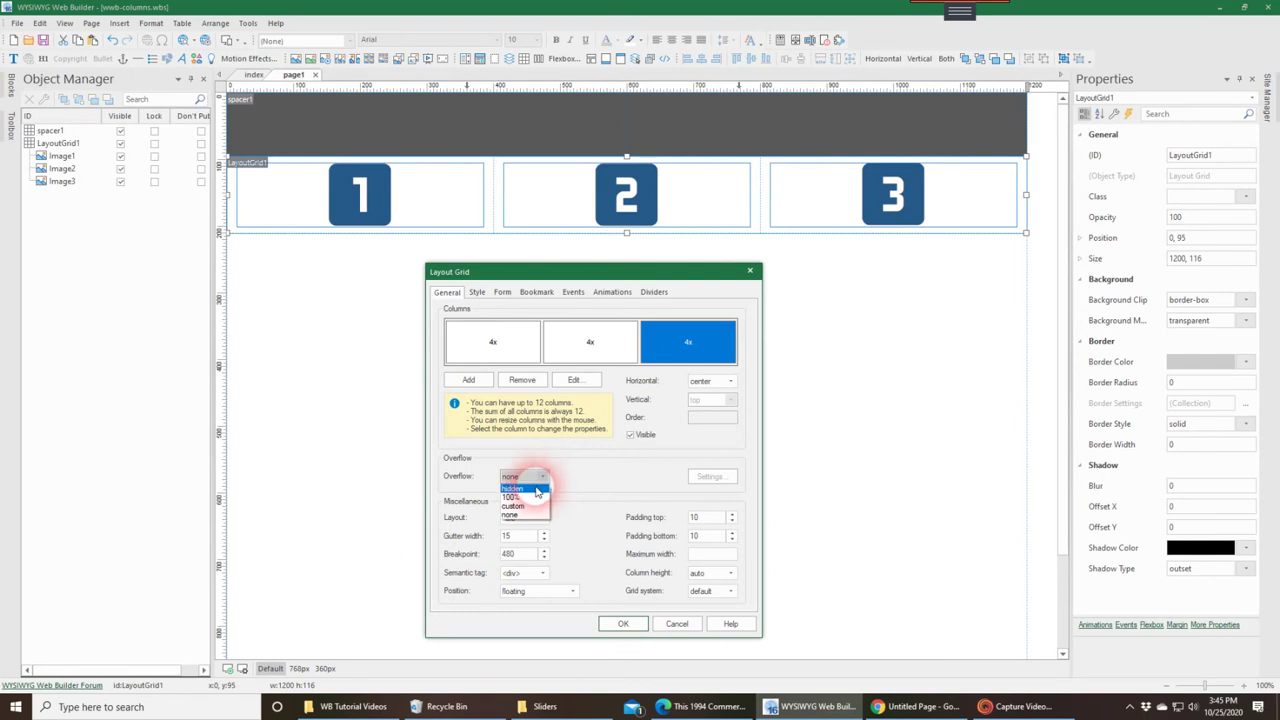
click(536, 489)
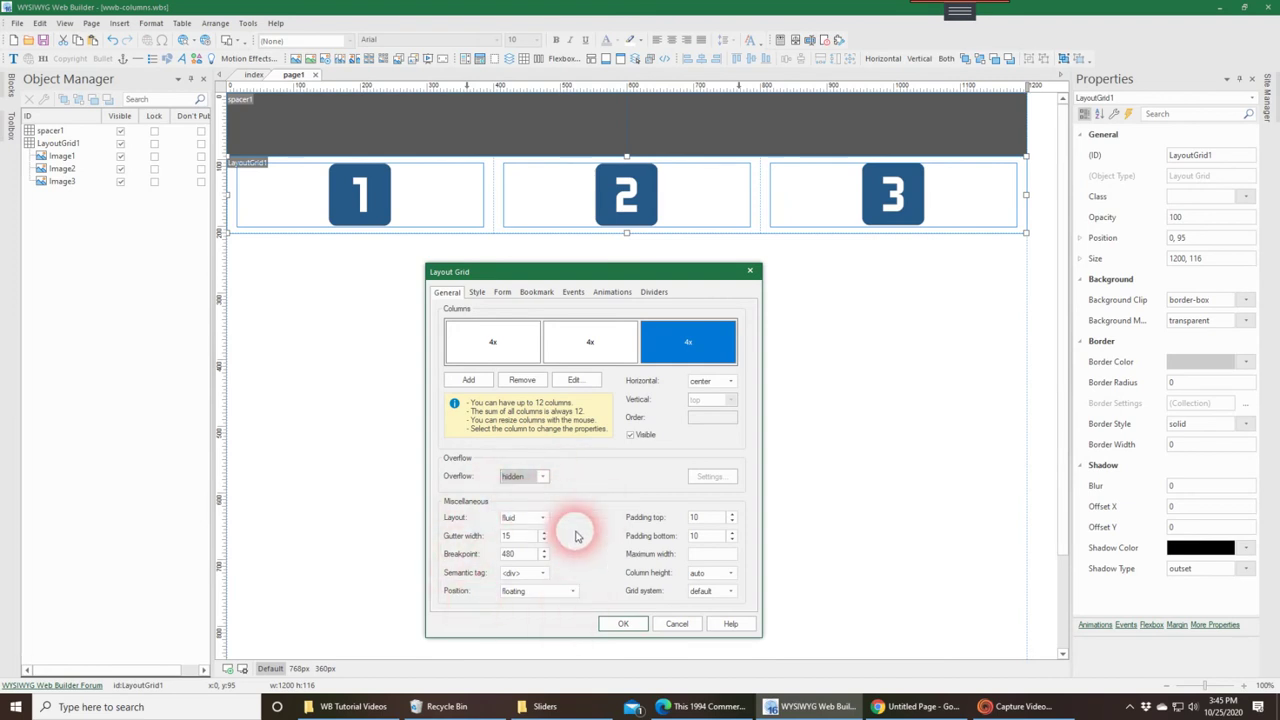
Set the layout grid's breakpoint to 767 and apply the changes
double_click(512, 554)
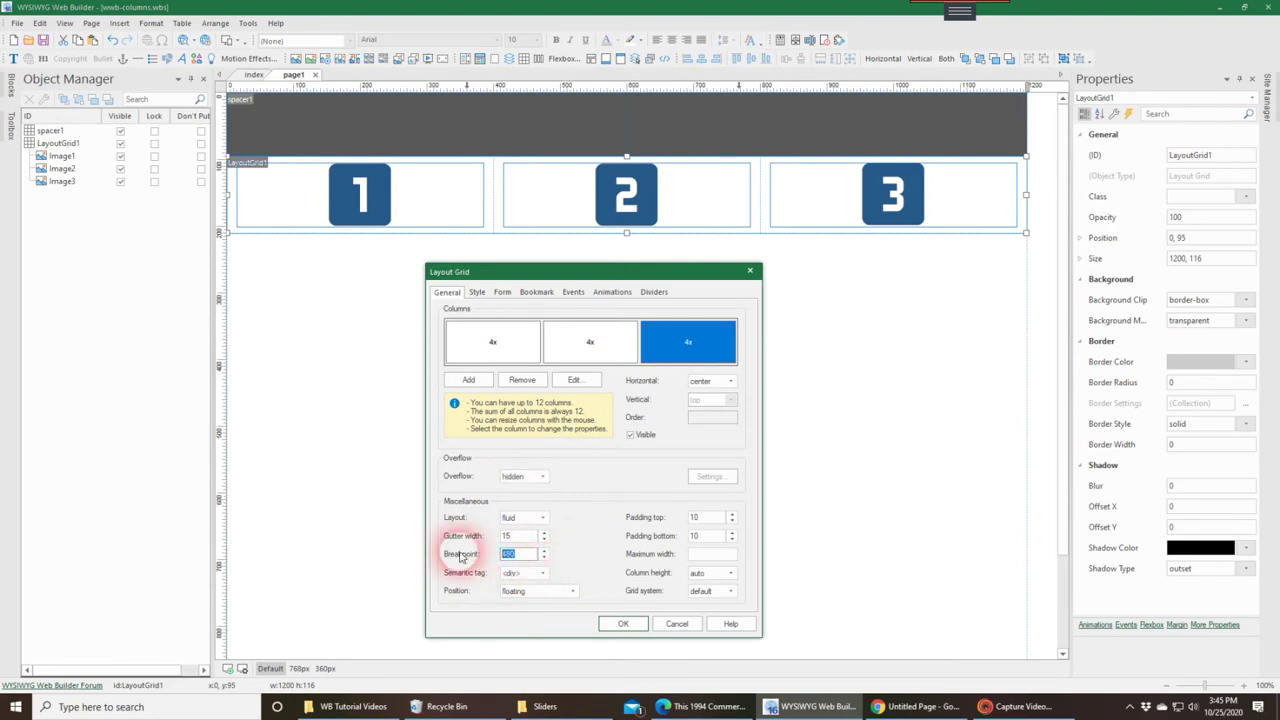
text(767)
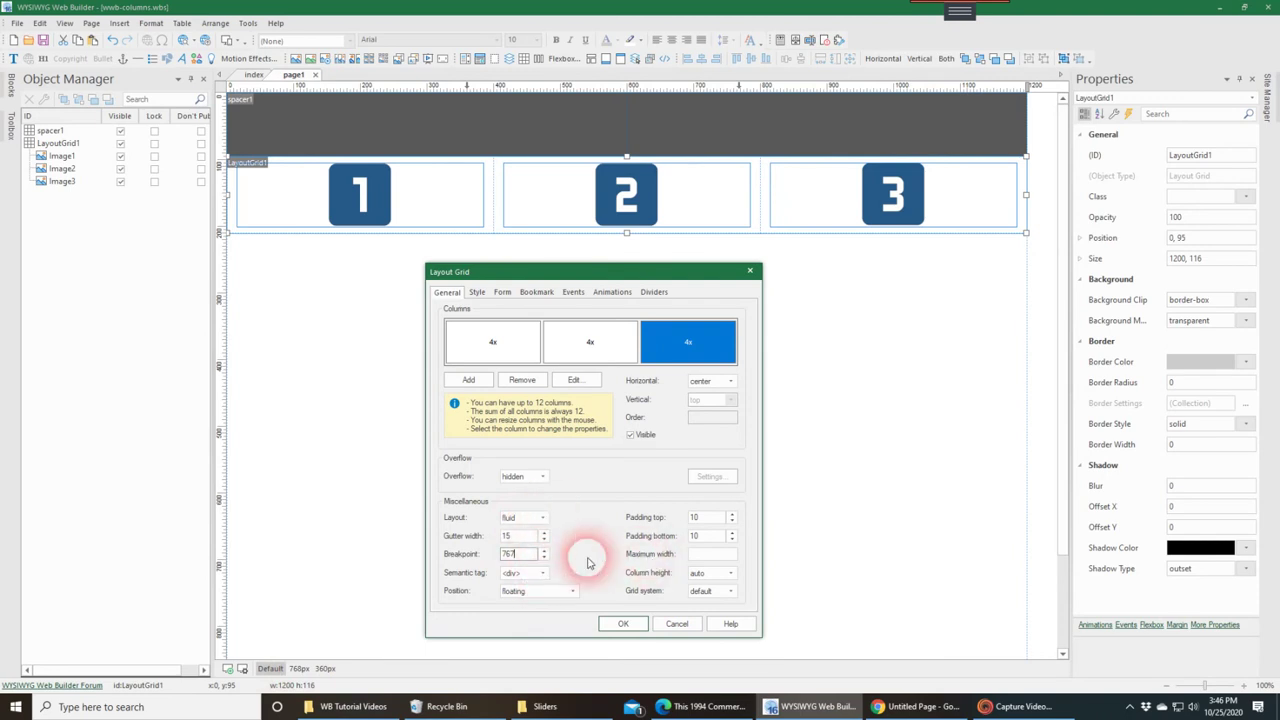
click(622, 625)
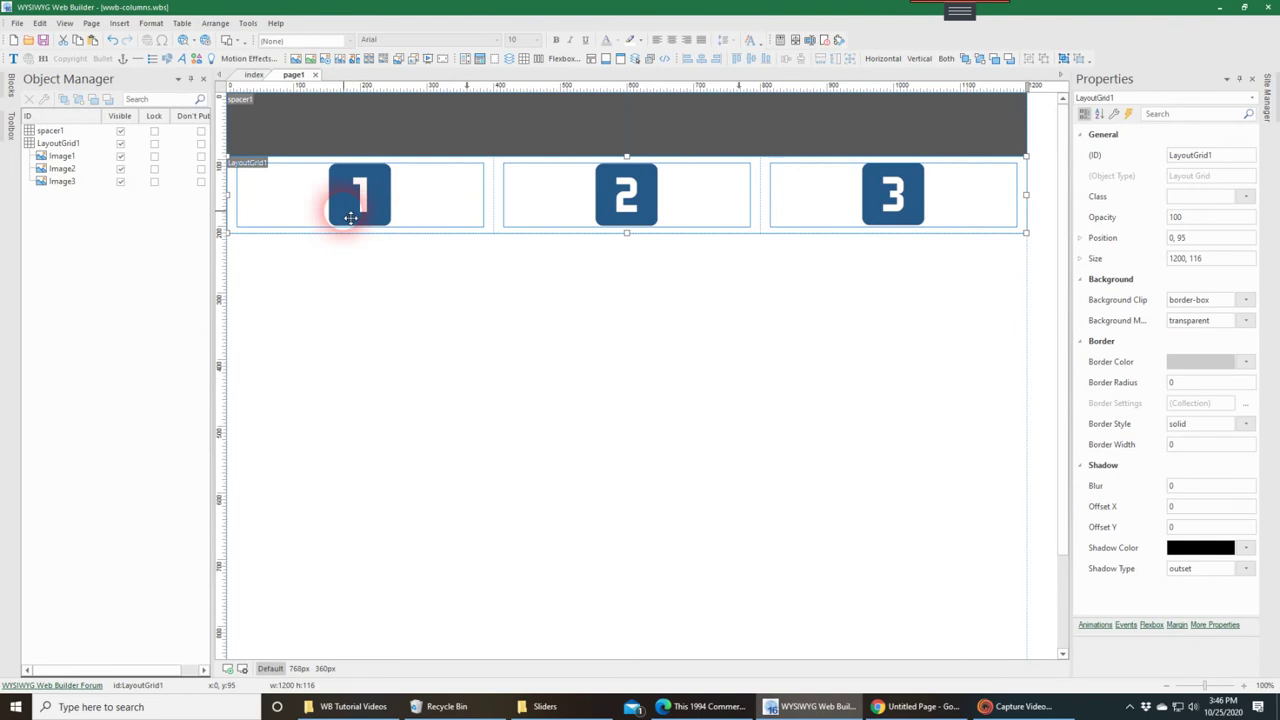
View page1 at the 768px and 360px breakpoints and open its preview in Chrome
click(299, 668)
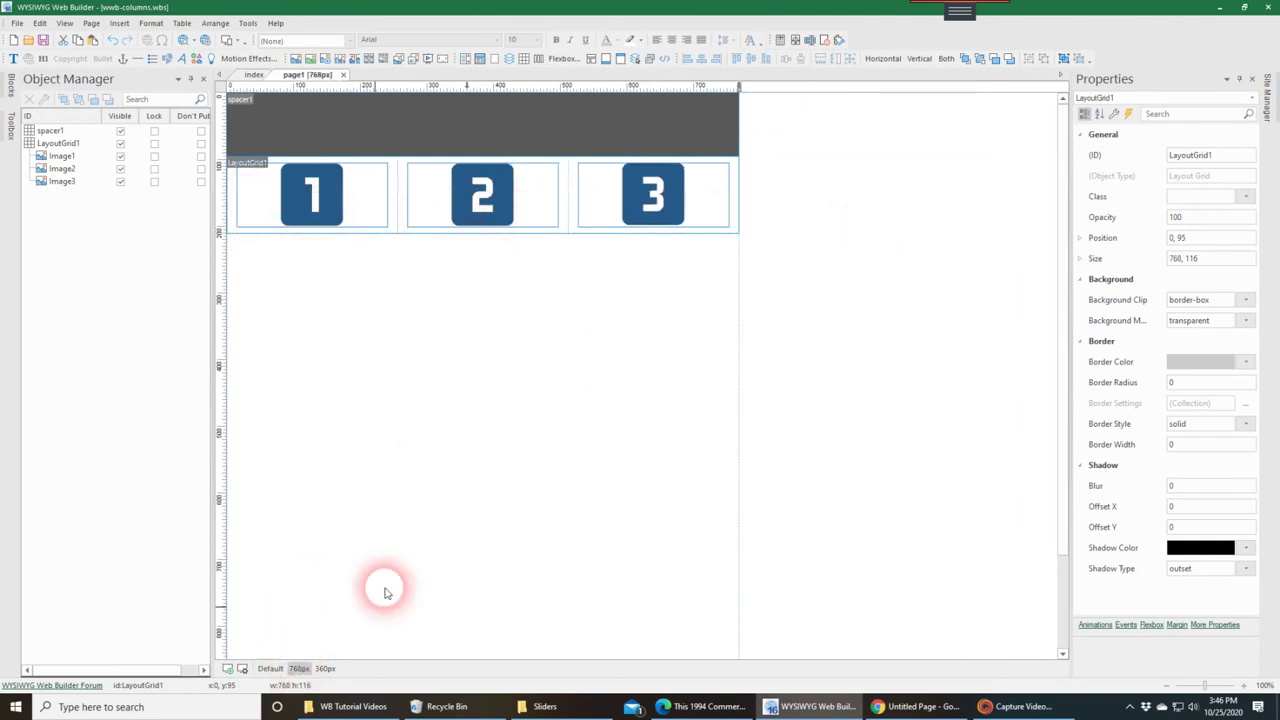
click(322, 668)
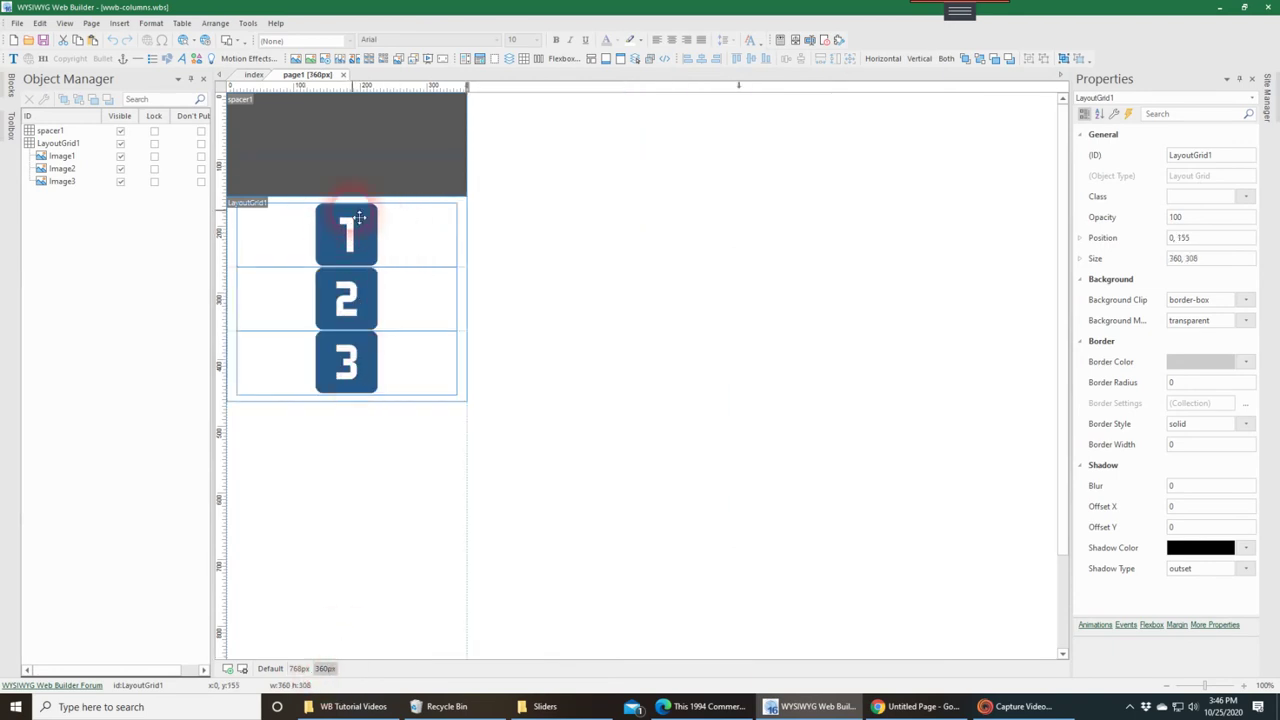
click(194, 42)
click(188, 83)
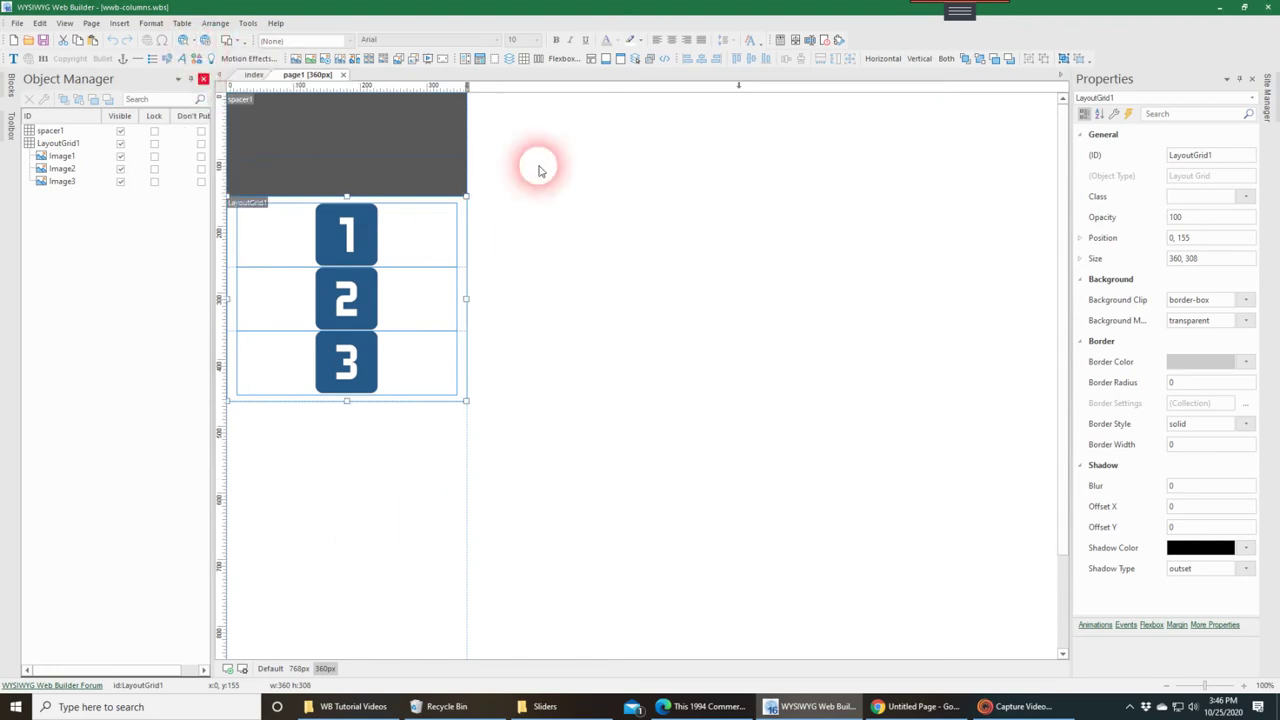
Narrow the browser preview to phone width and widen it again to check the column stacking, and return to WYSIWYG Web Builder
drag(1262, 371, 1172, 443)
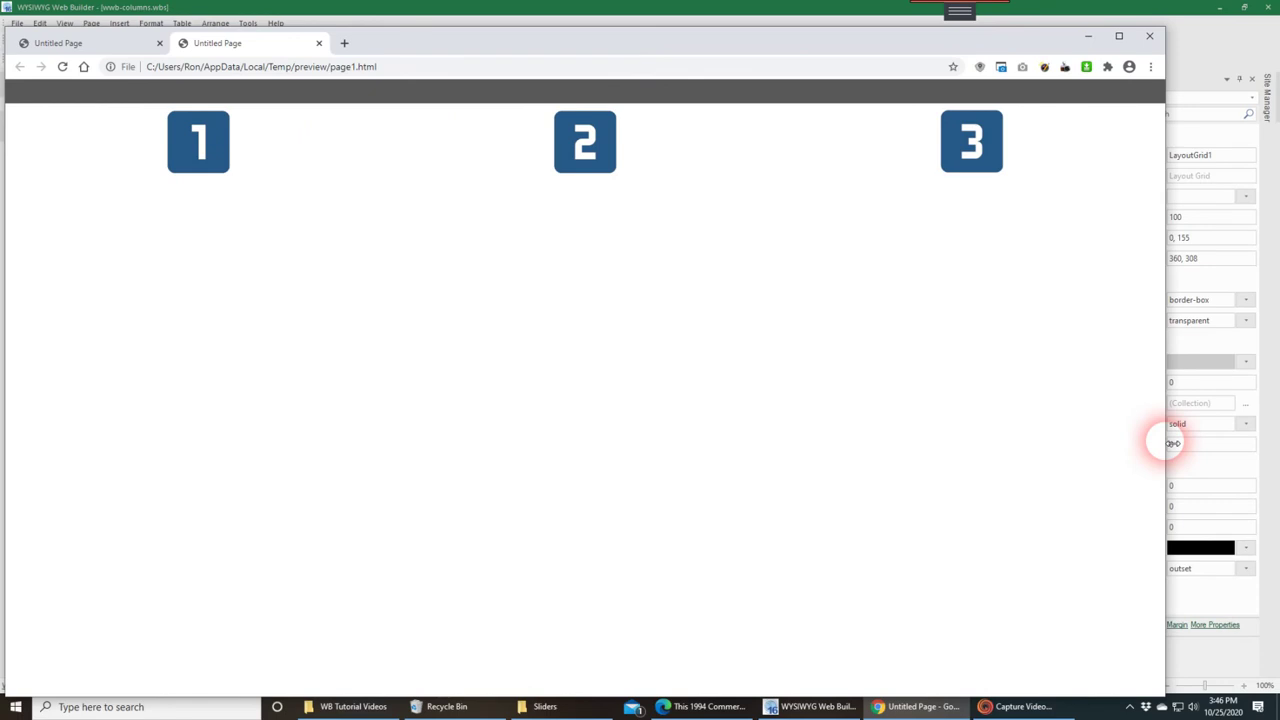
drag(1172, 443, 459, 383)
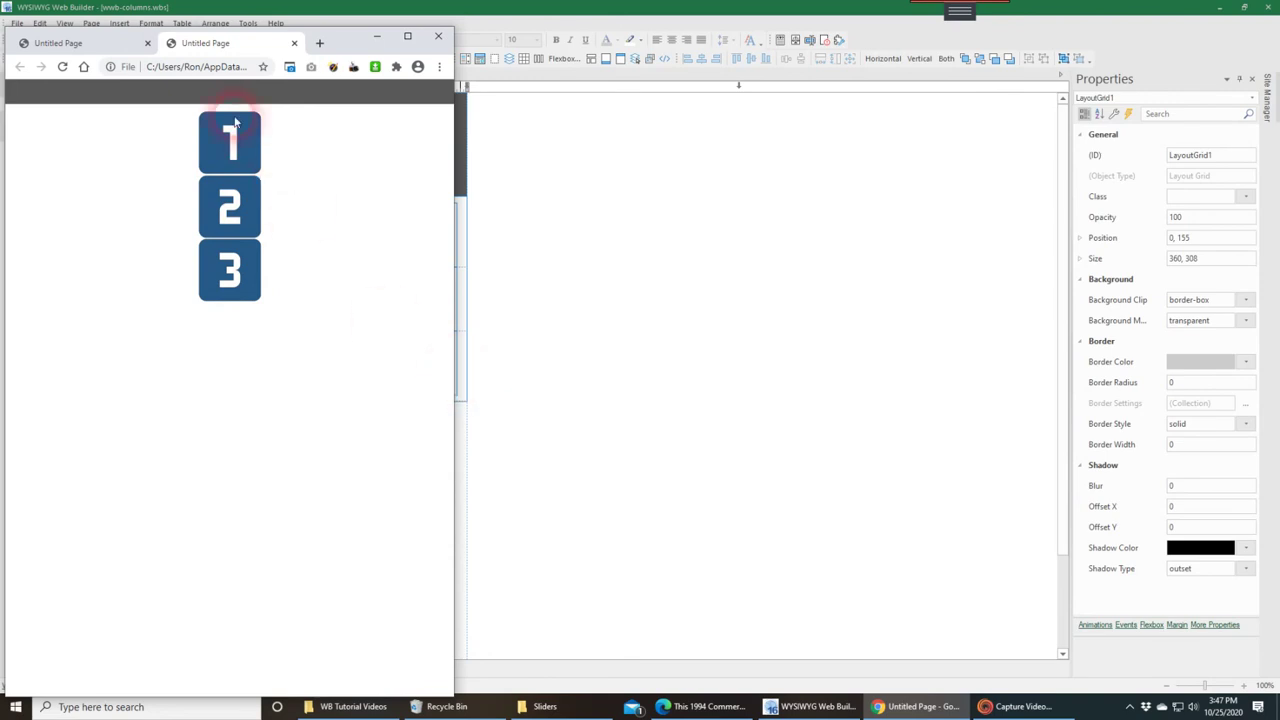
drag(459, 398, 1088, 437)
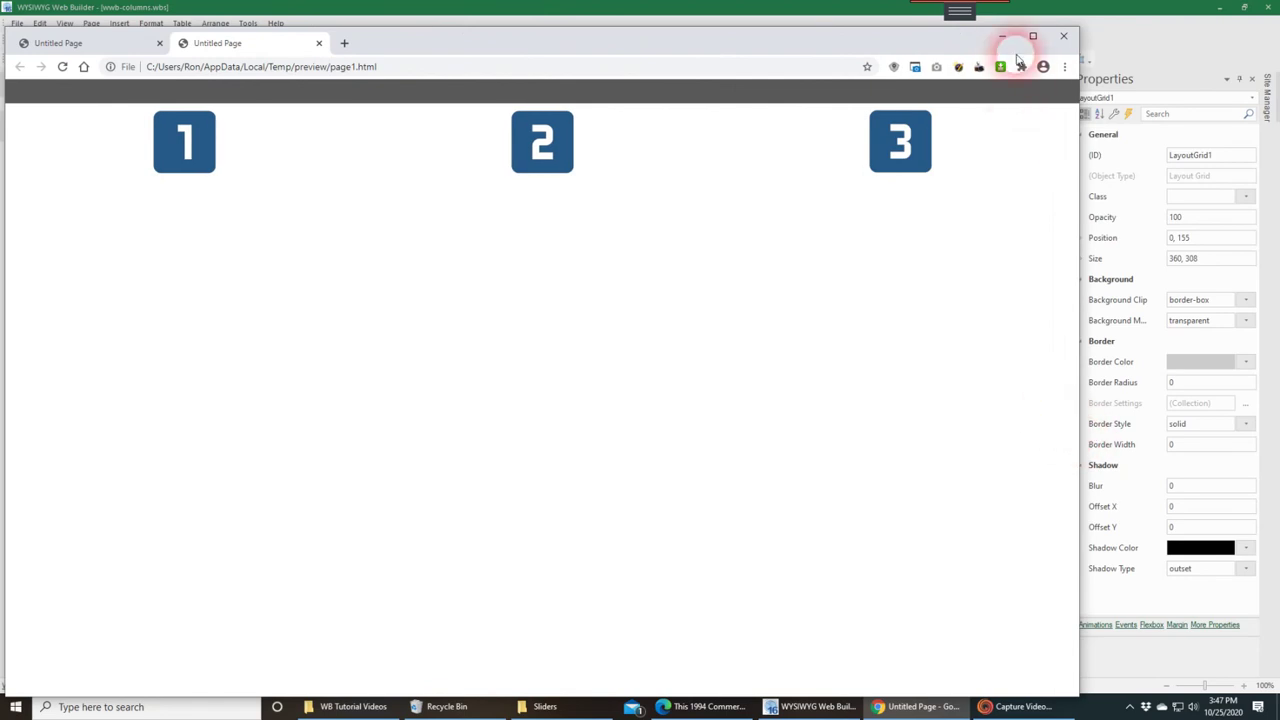
click(1002, 38)
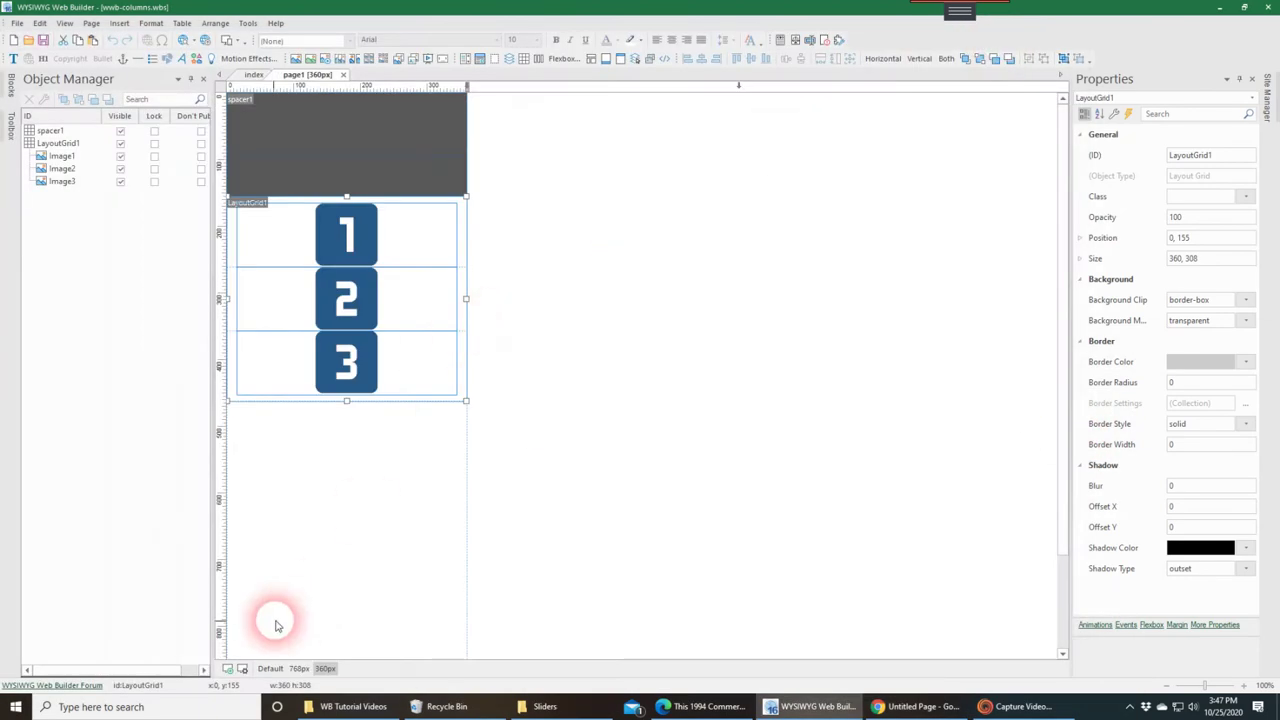
Return to the default breakpoint and set the layout grid's grid system to flexbox
click(270, 668)
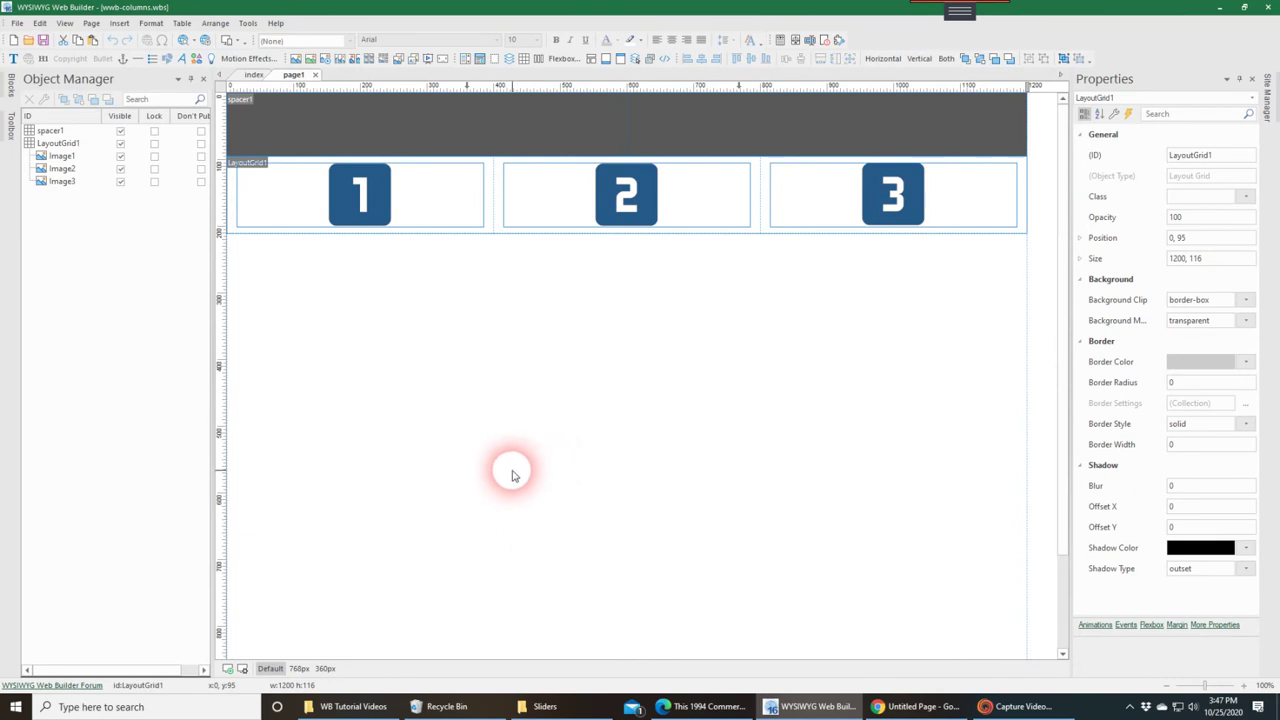
double_click(491, 233)
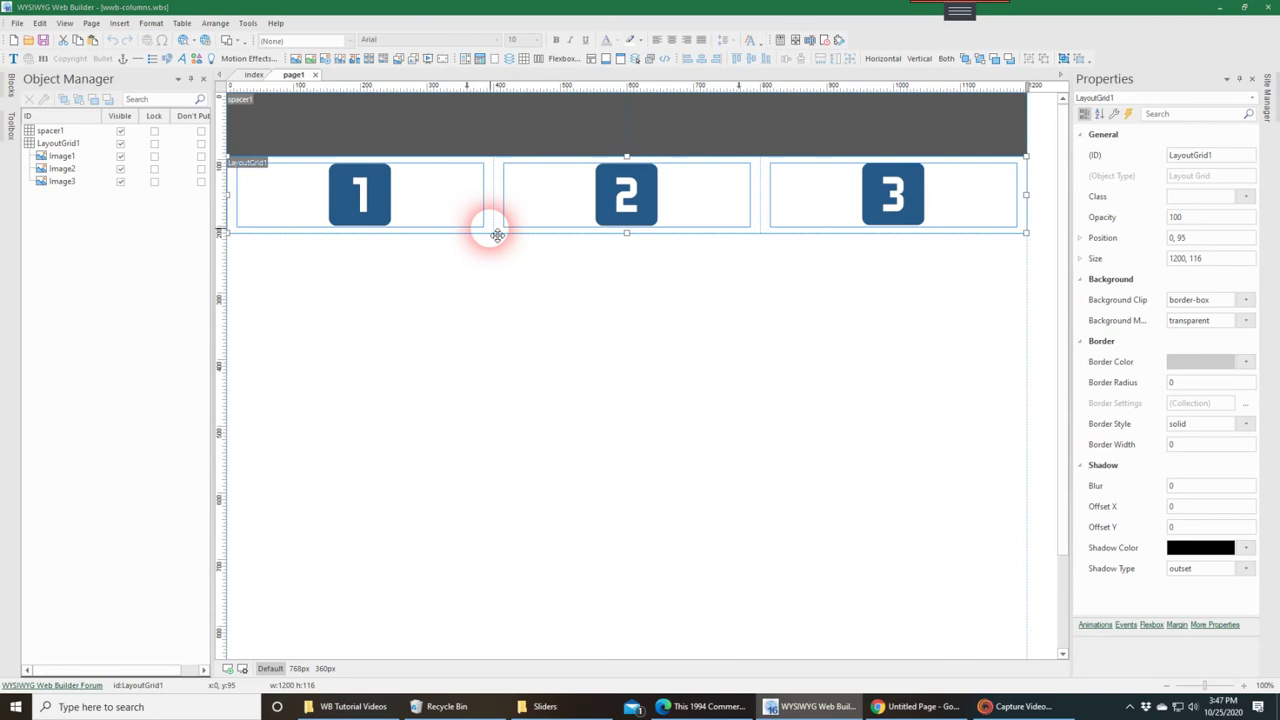
drag(606, 177, 535, 272)
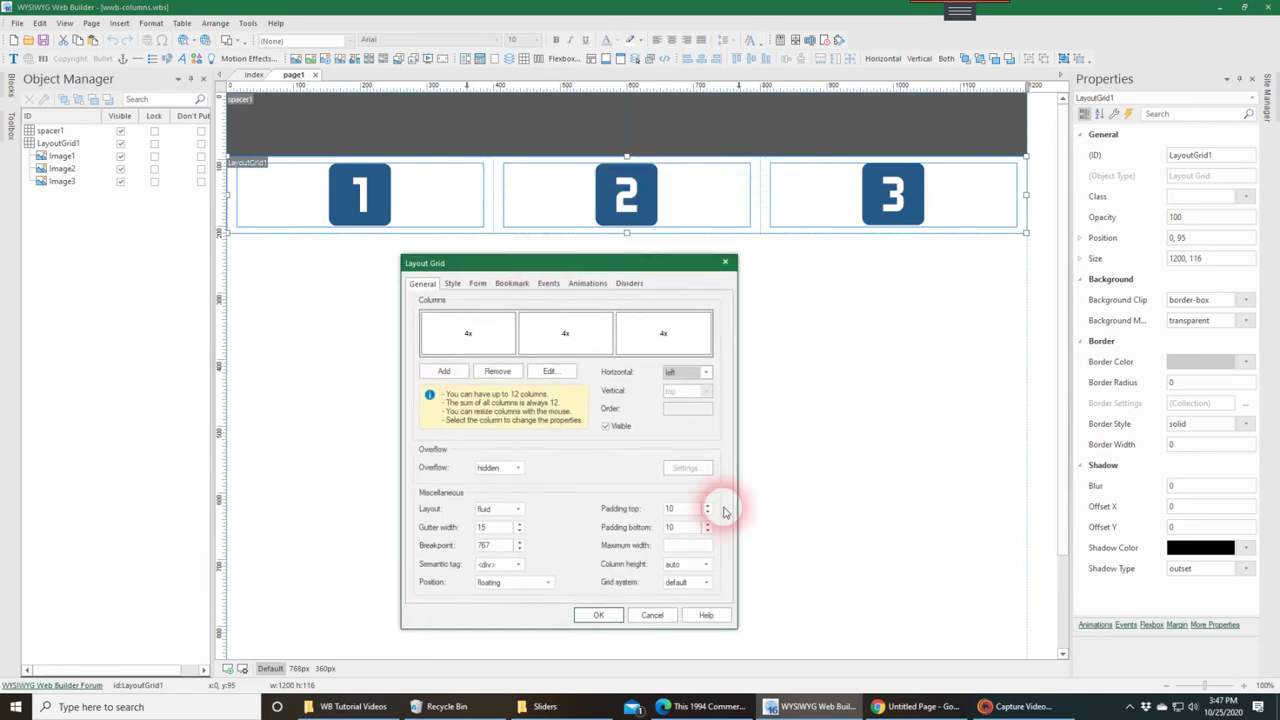
click(707, 583)
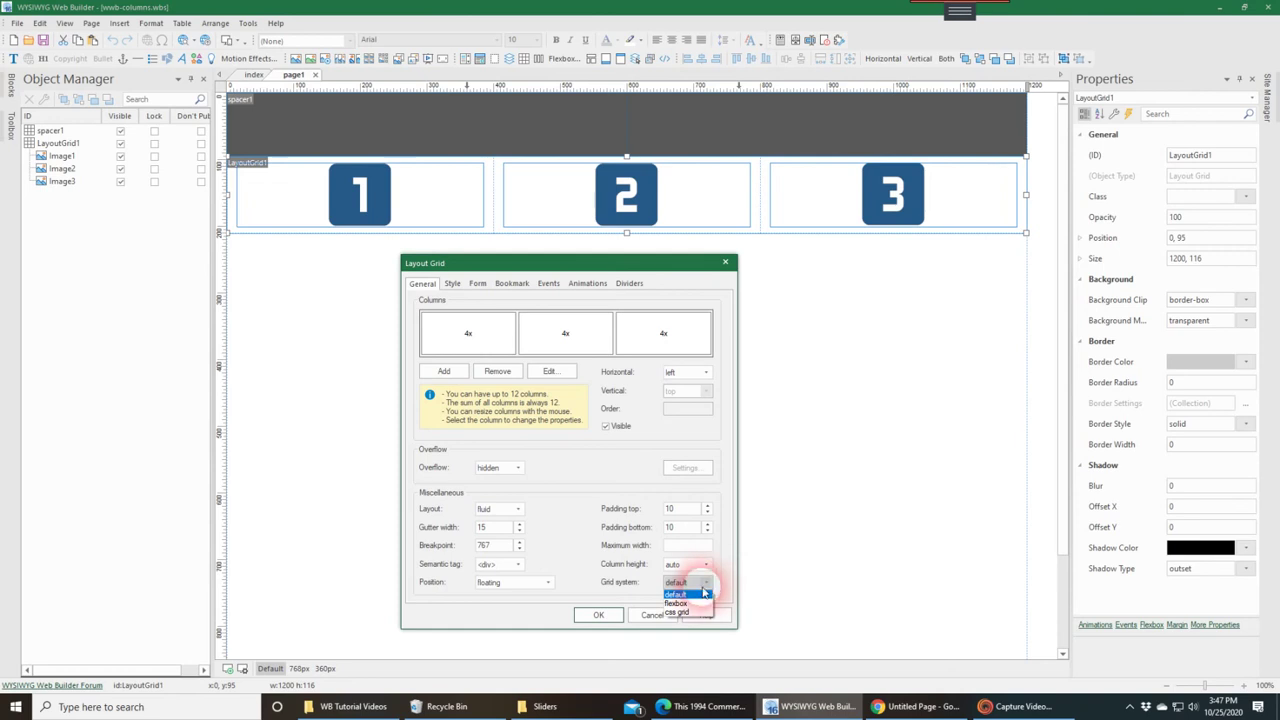
click(686, 603)
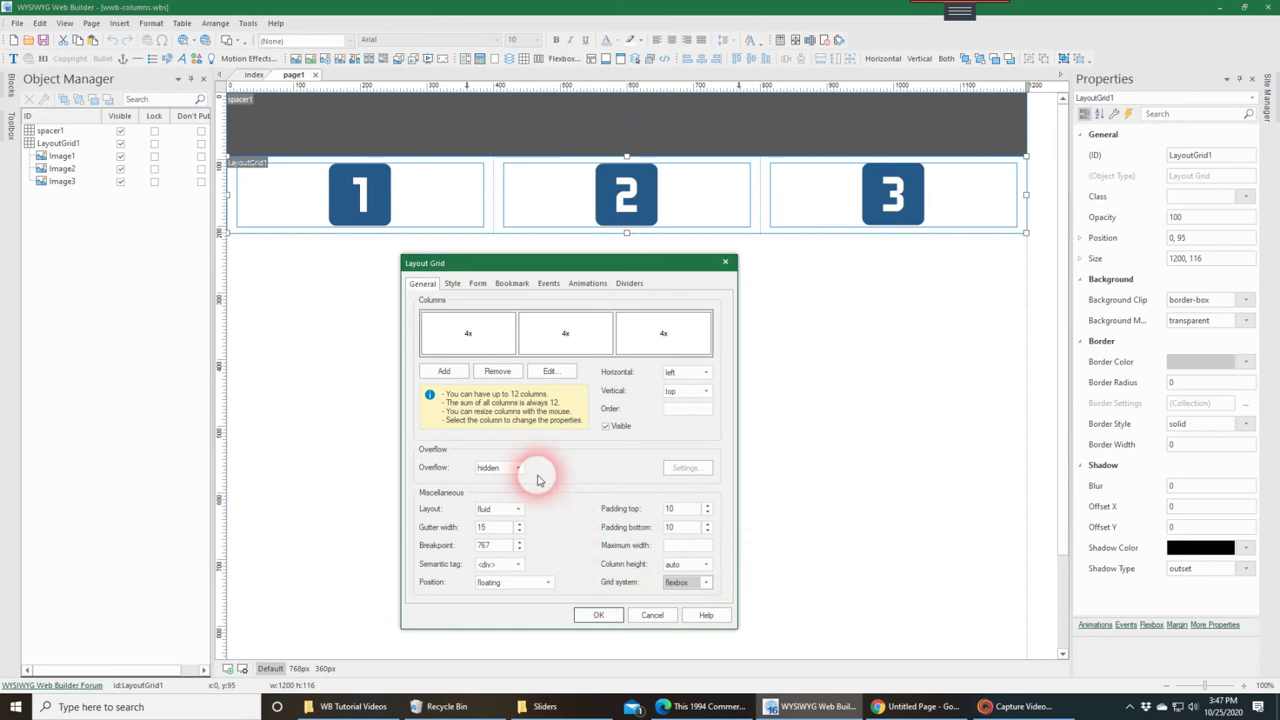
Assign order 1, 2 and 3 to the first, second and third columns in the default view and apply the changes
click(483, 338)
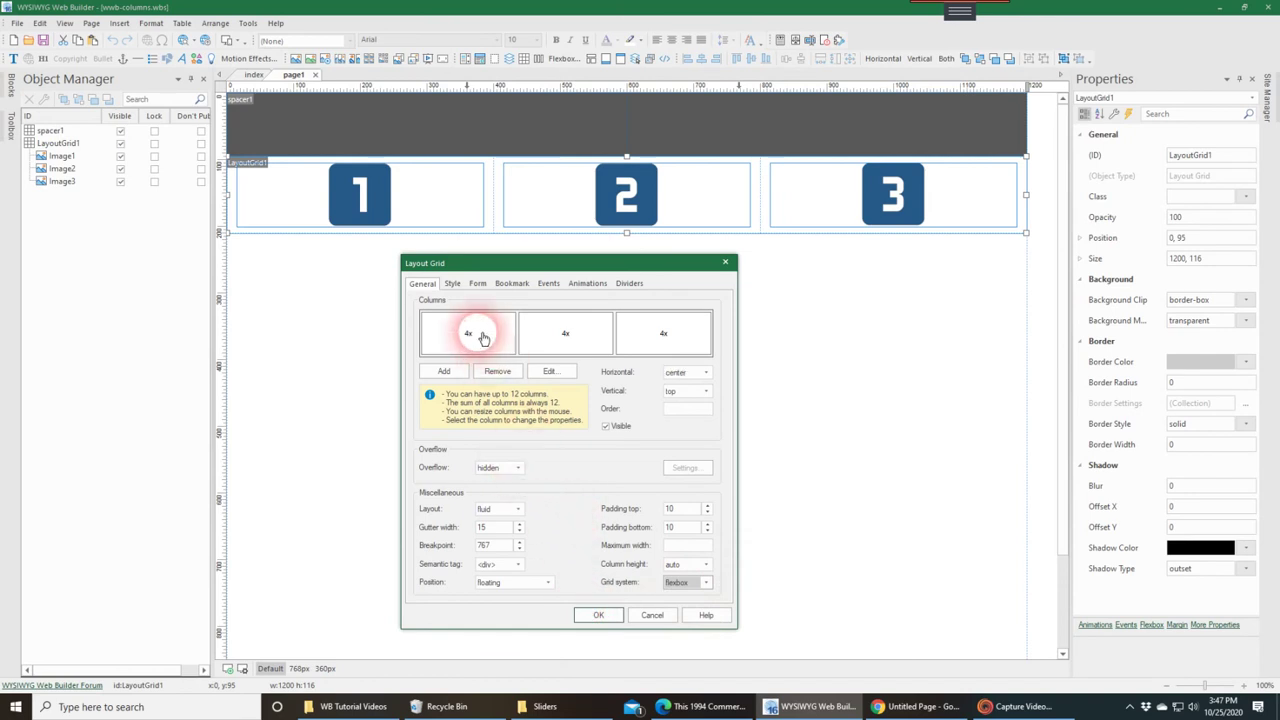
click(688, 413)
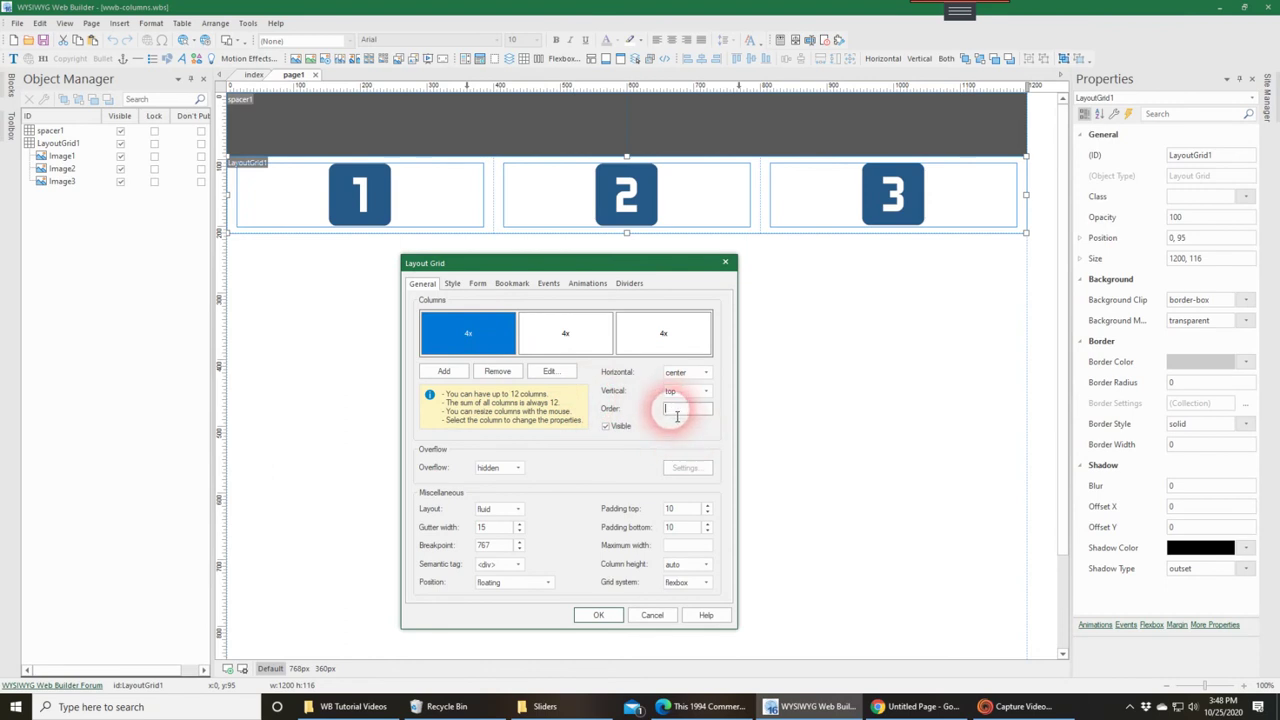
text(1)
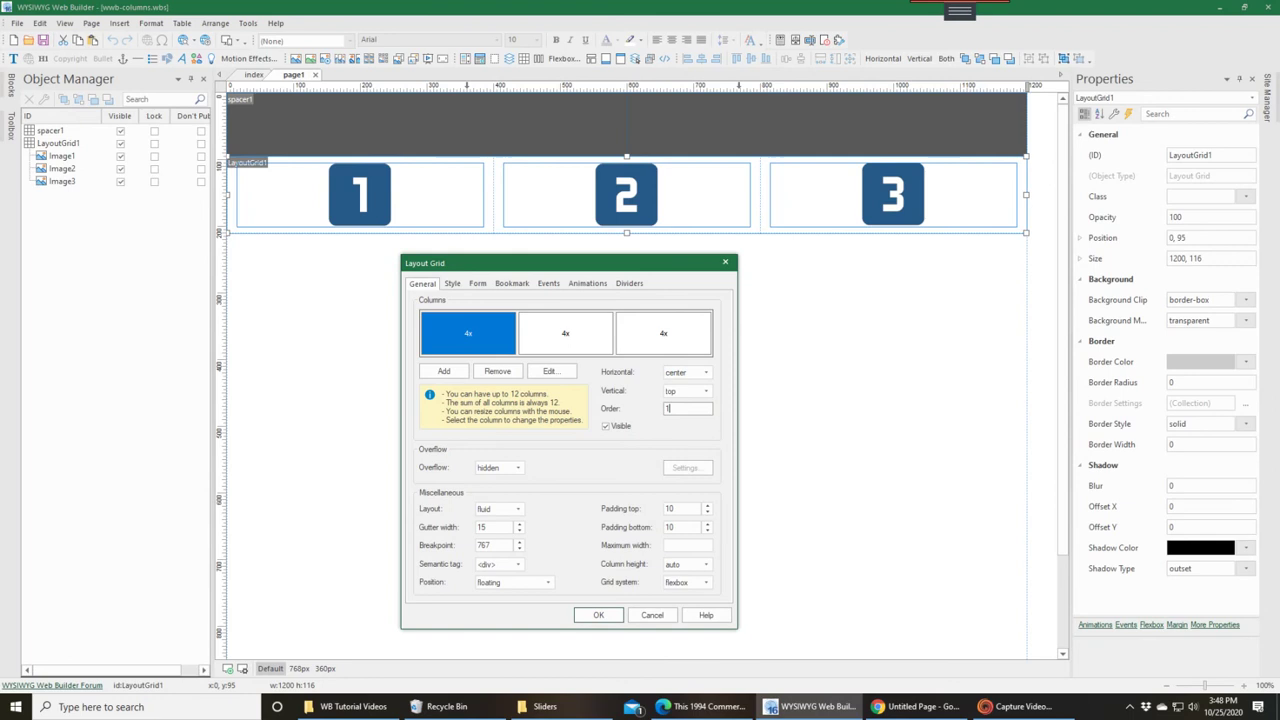
click(586, 330)
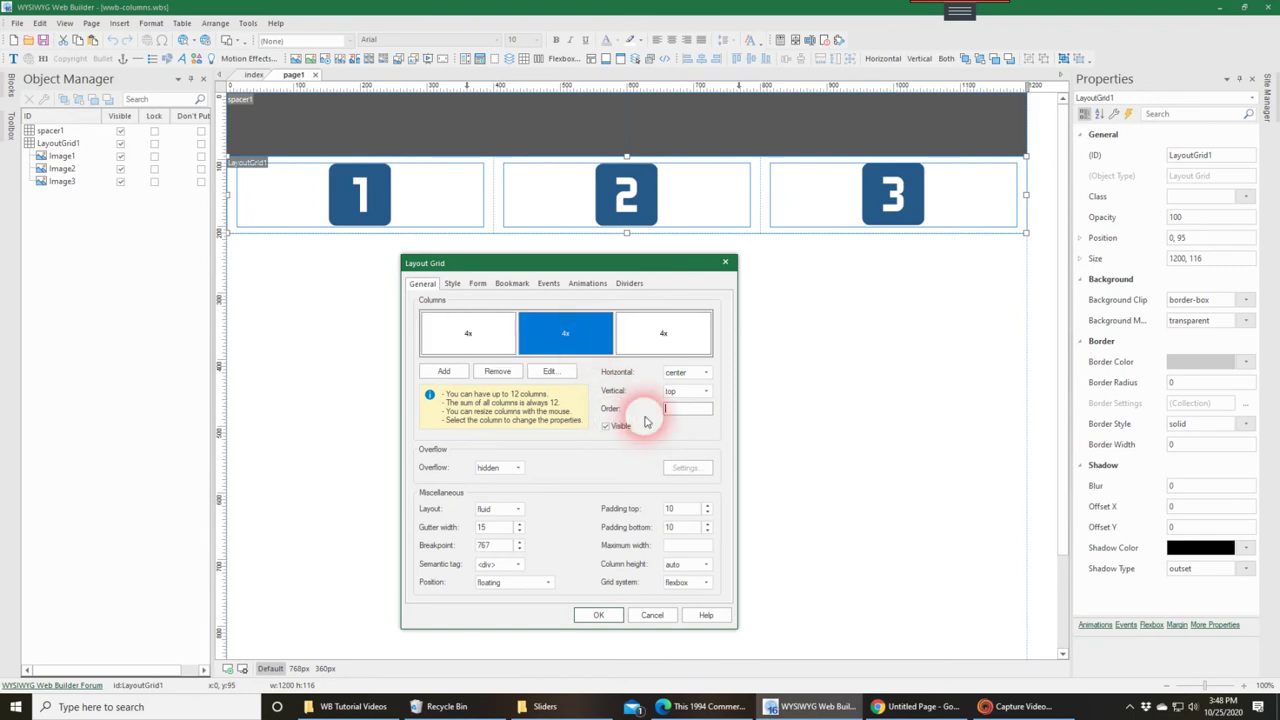
text(2)
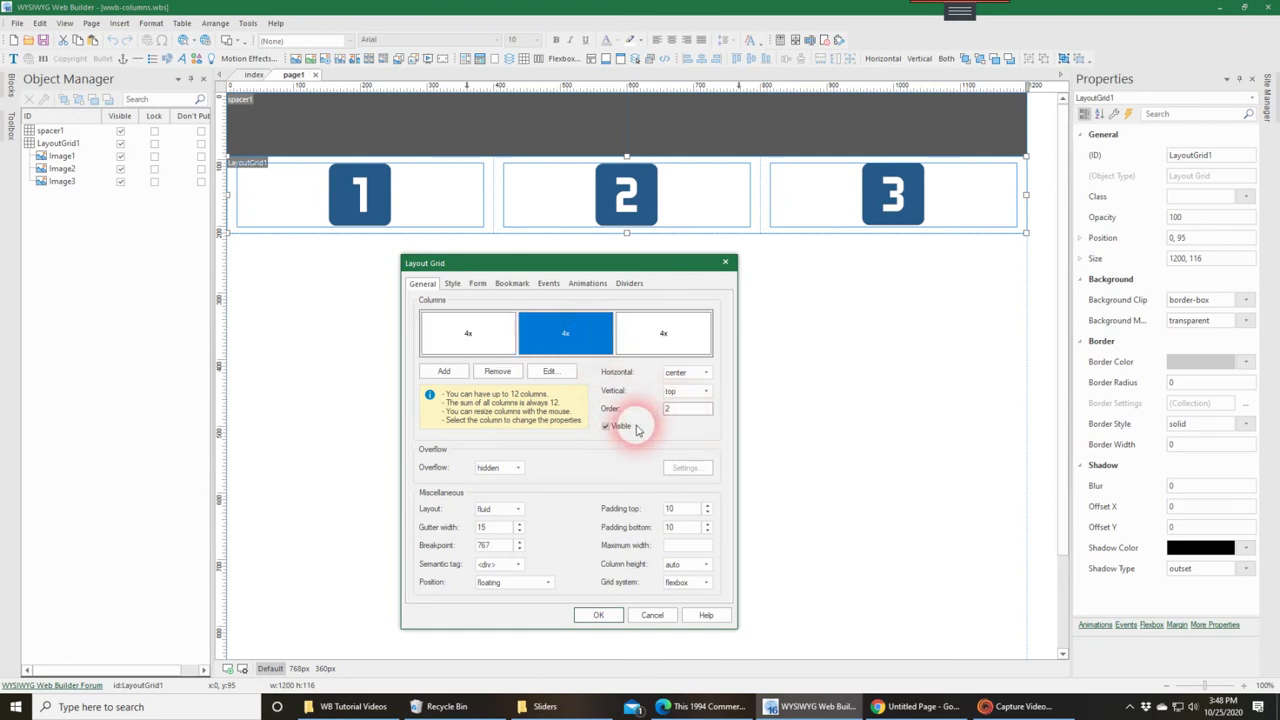
click(634, 334)
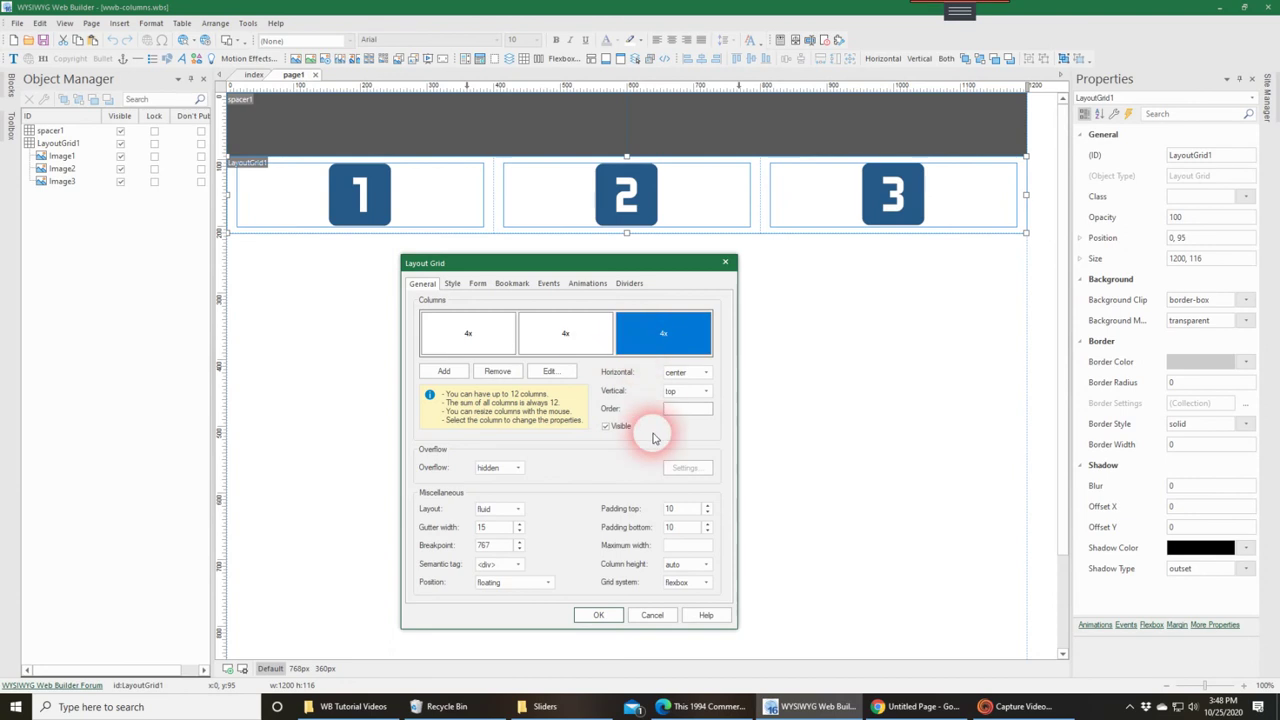
text(3)
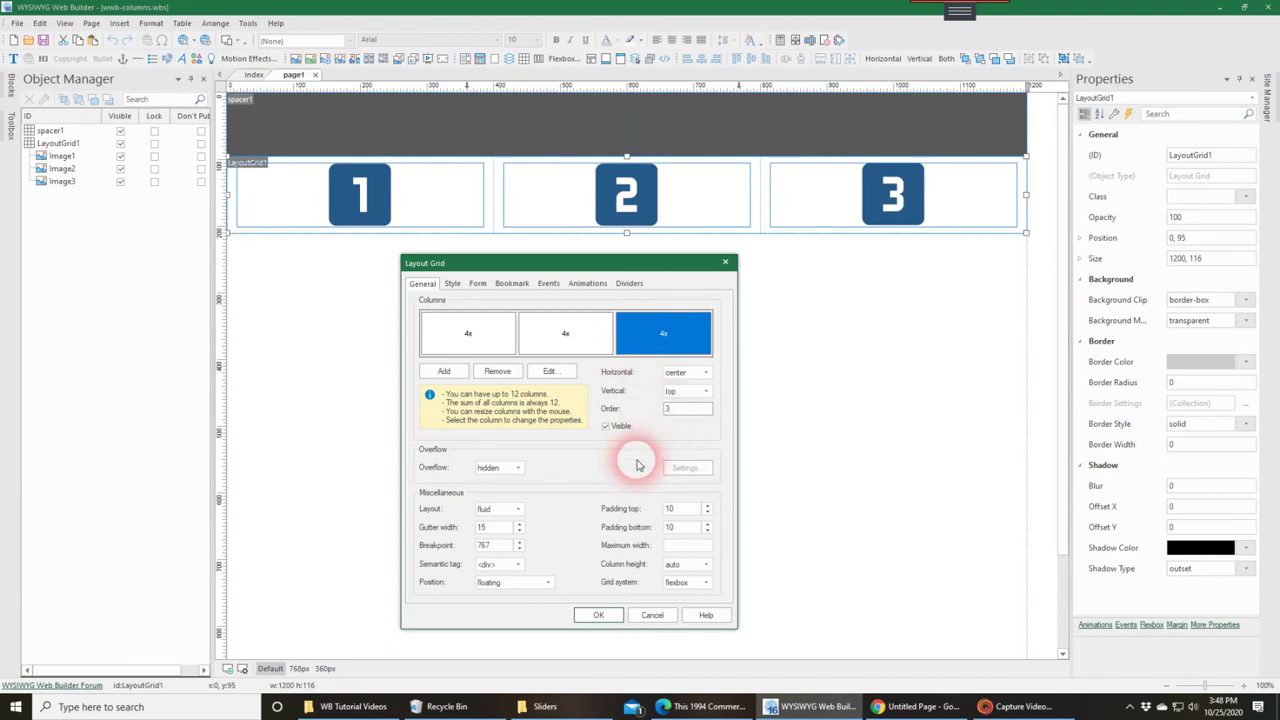
click(594, 613)
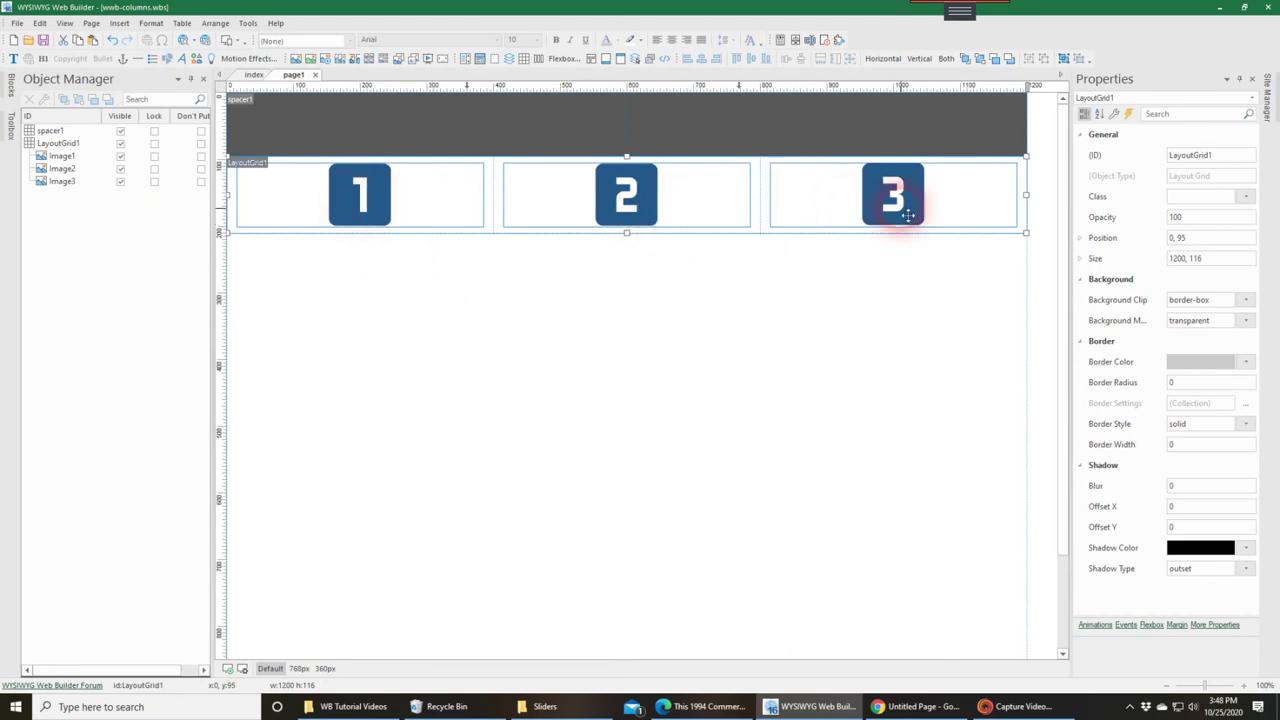
At the 768px breakpoint, set the order of the layout grid's three columns to 1, 2 and 3 and apply it
click(299, 668)
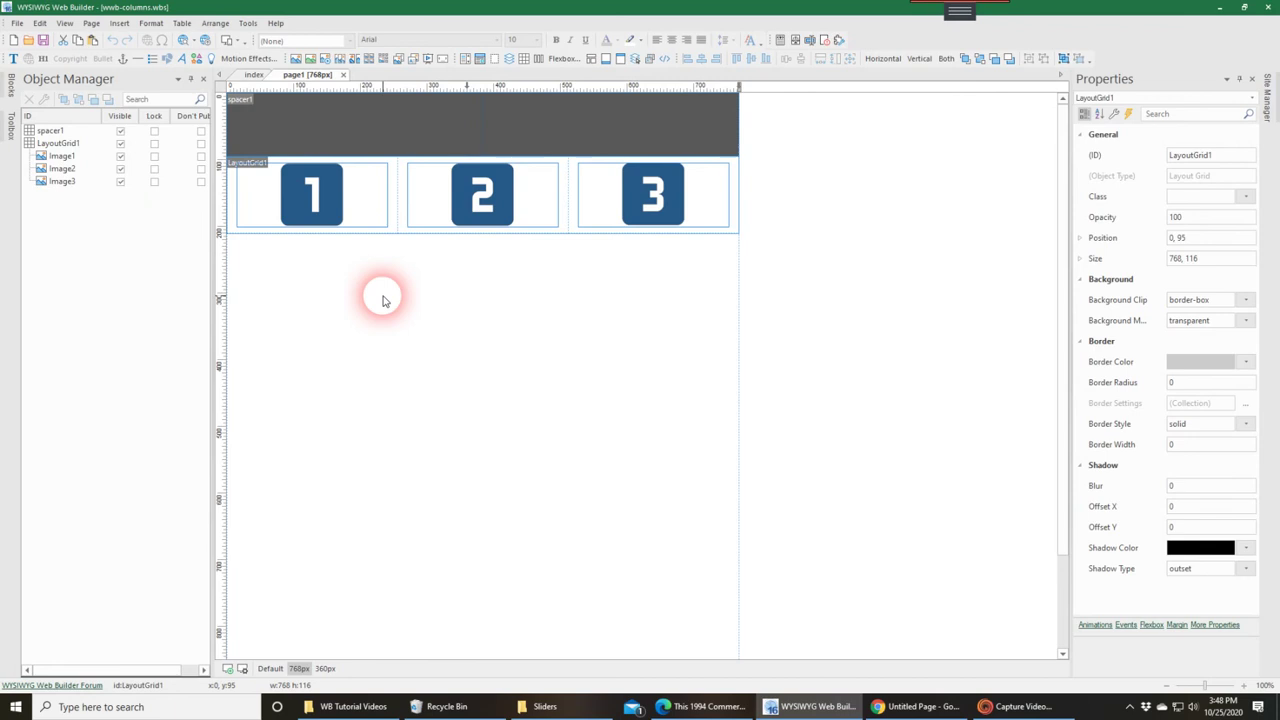
double_click(400, 214)
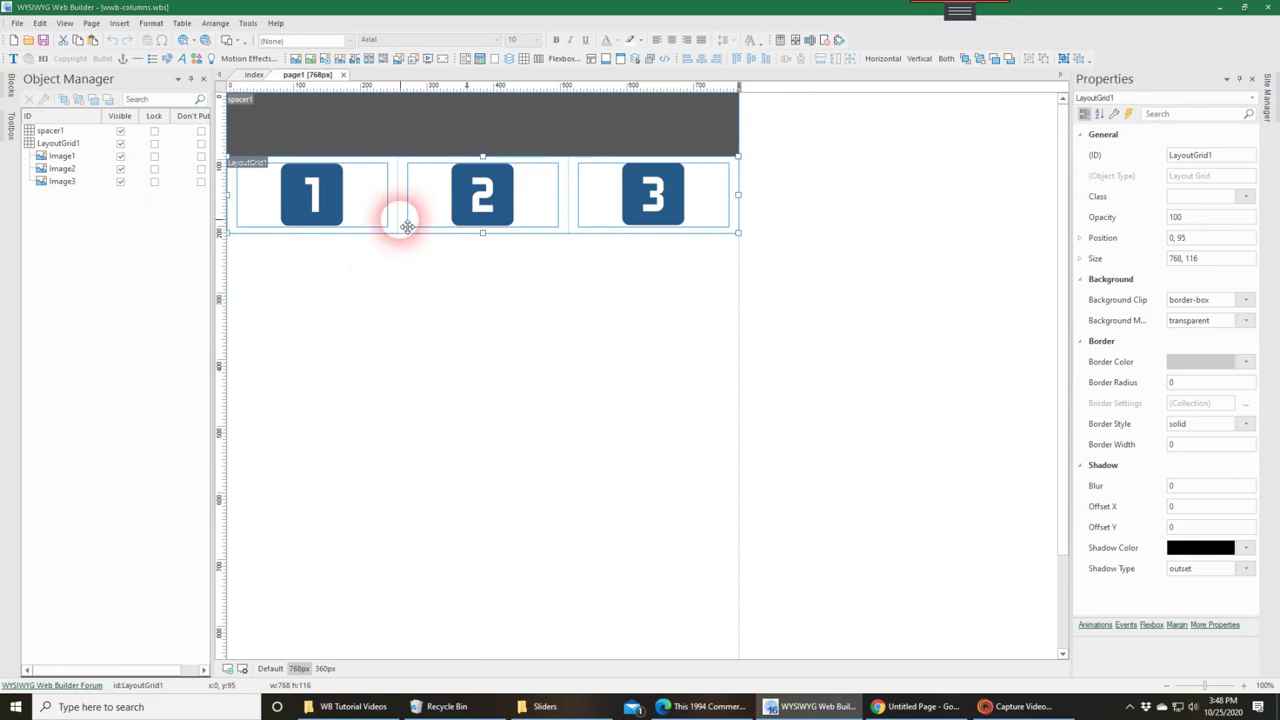
click(520, 246)
click(750, 314)
text(1)
click(645, 245)
click(750, 309)
text(2)
click(737, 251)
click(757, 312)
text(3)
click(671, 521)
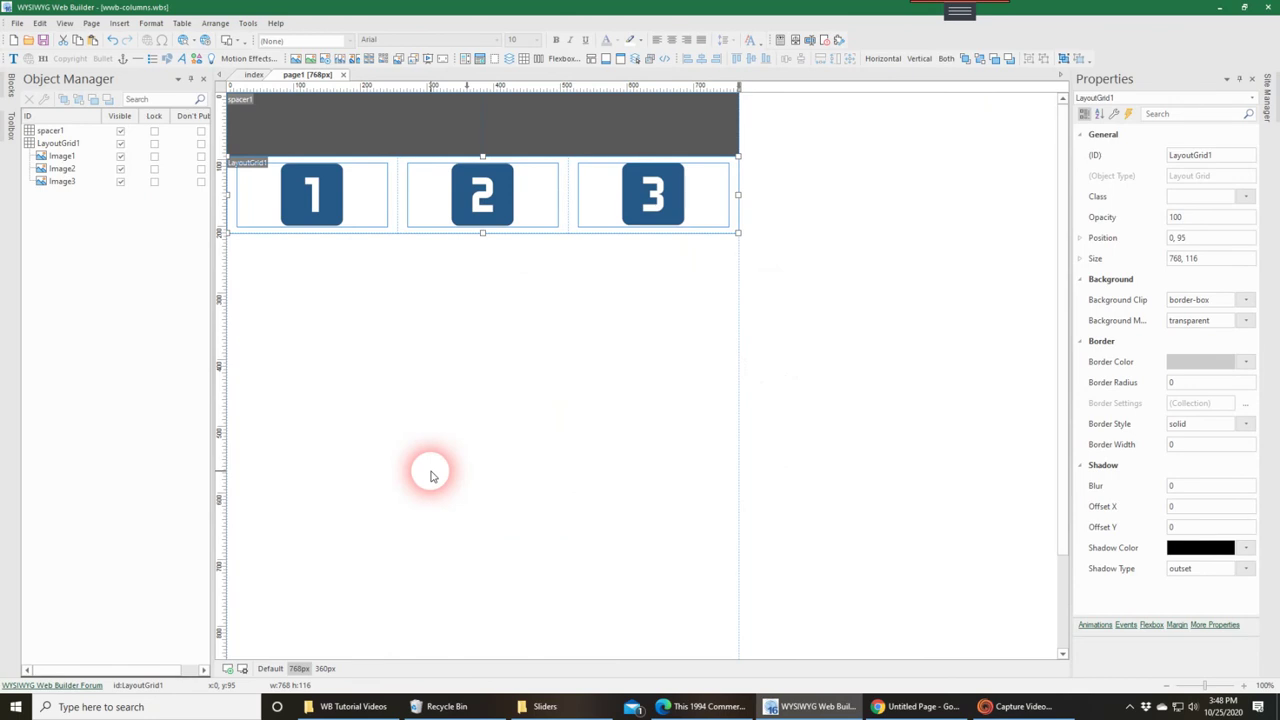
At the 360px breakpoint, open the layout grid's properties and set the first column's order to 3
click(325, 668)
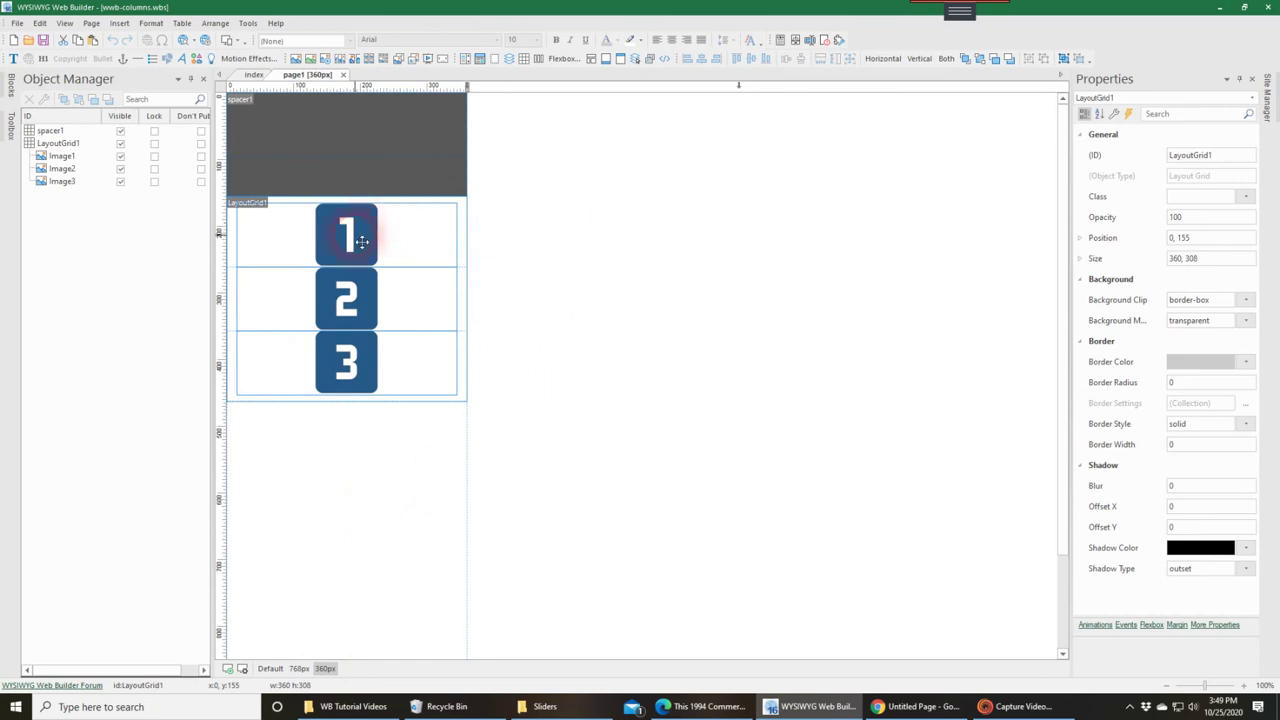
drag(362, 241, 321, 463)
double_click(457, 343)
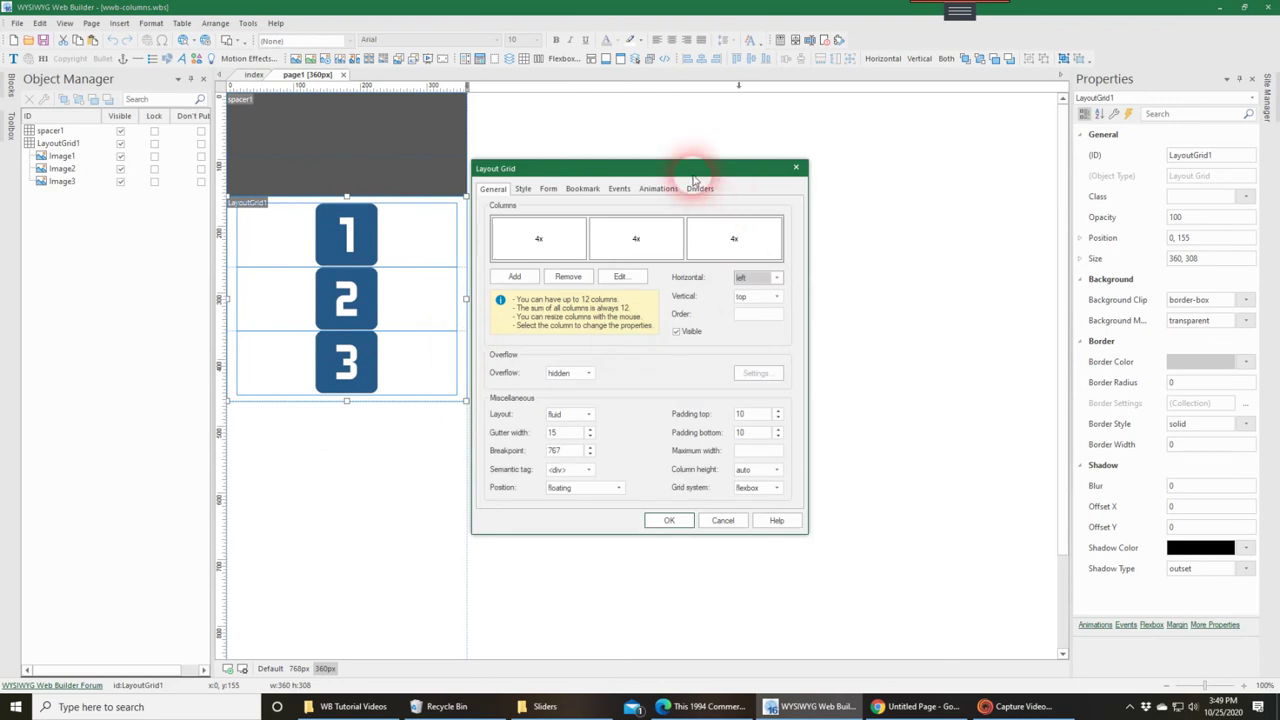
drag(686, 171, 709, 198)
click(358, 247)
click(331, 383)
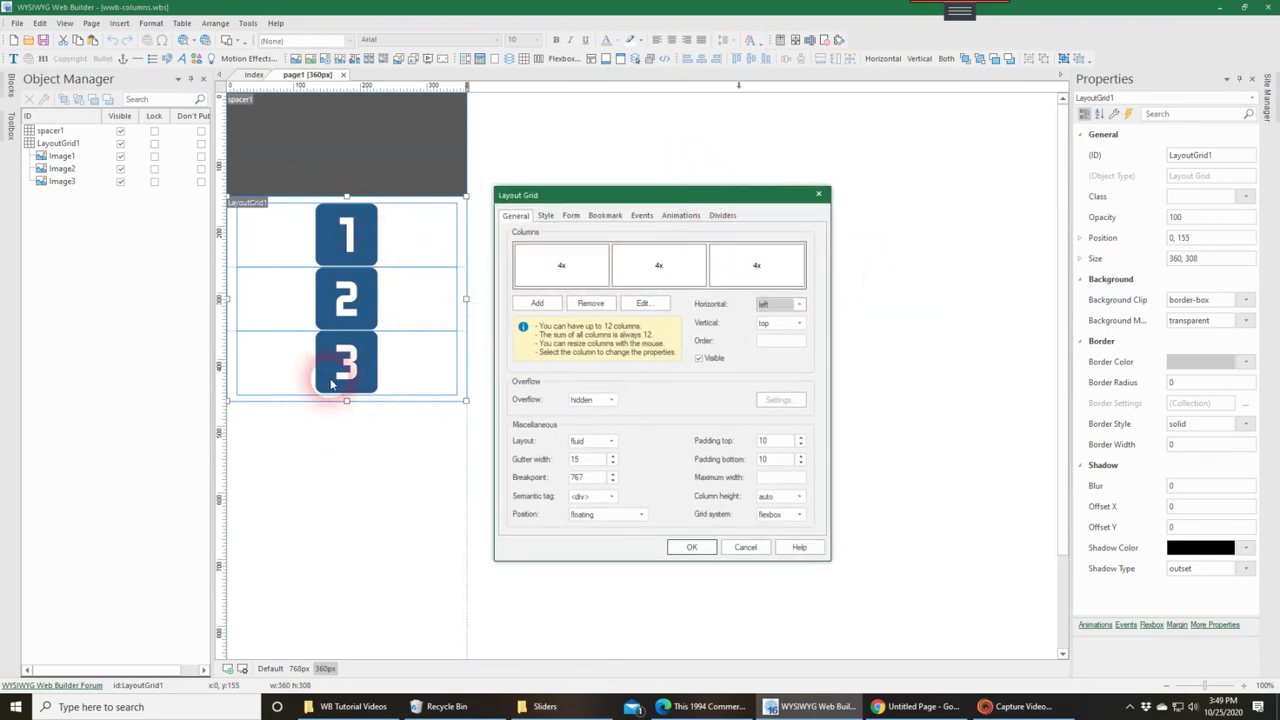
click(593, 272)
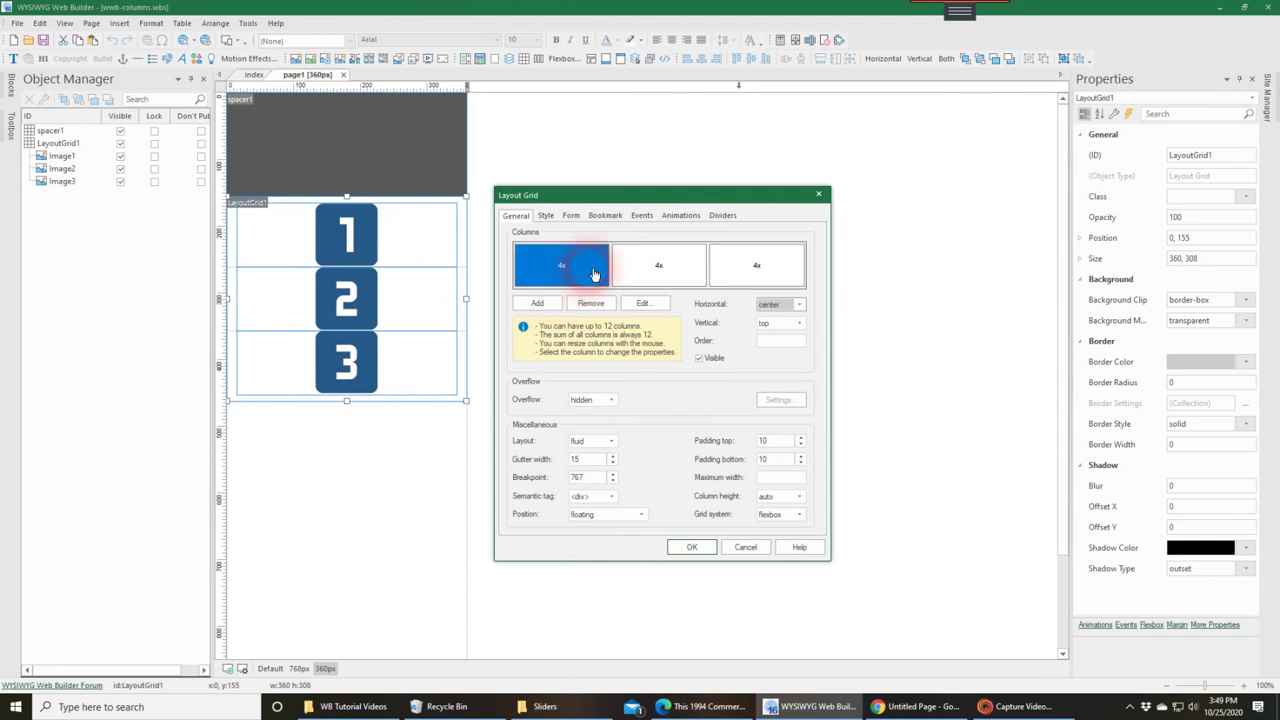
click(766, 340)
text(3)
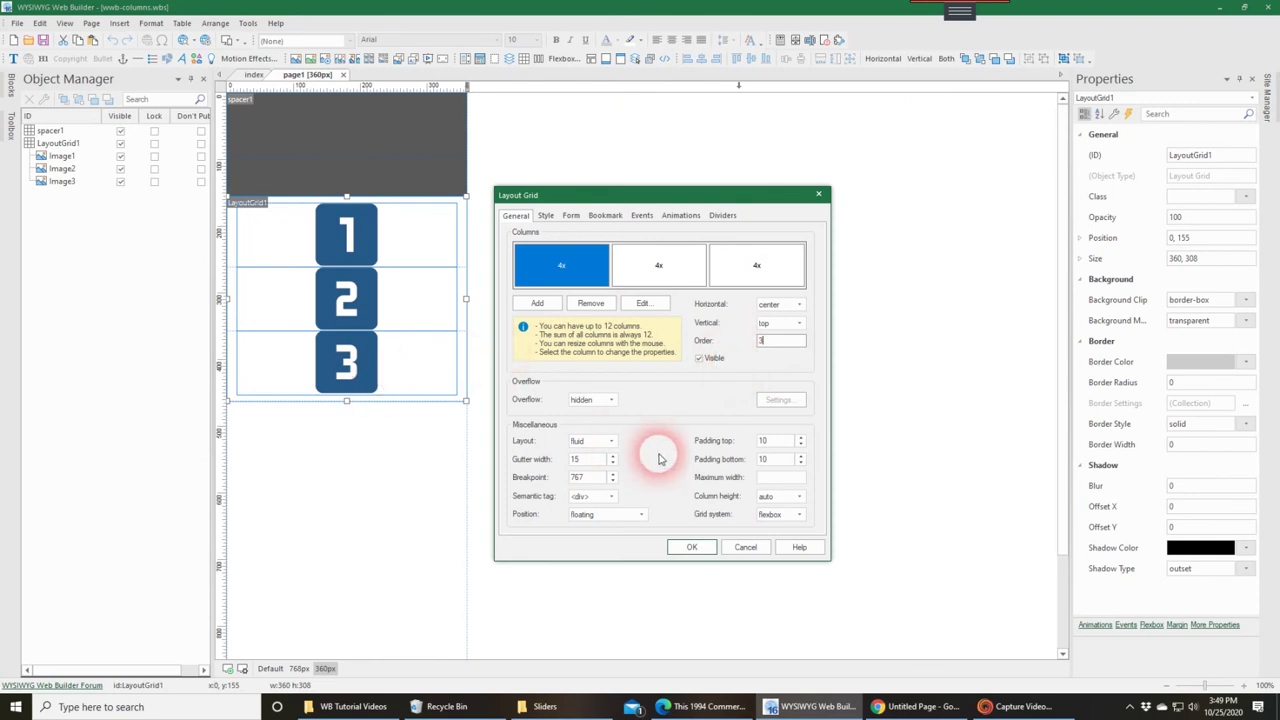
Set the second column's order to 1 and the third column's to 2, and apply the layout grid changes
click(679, 273)
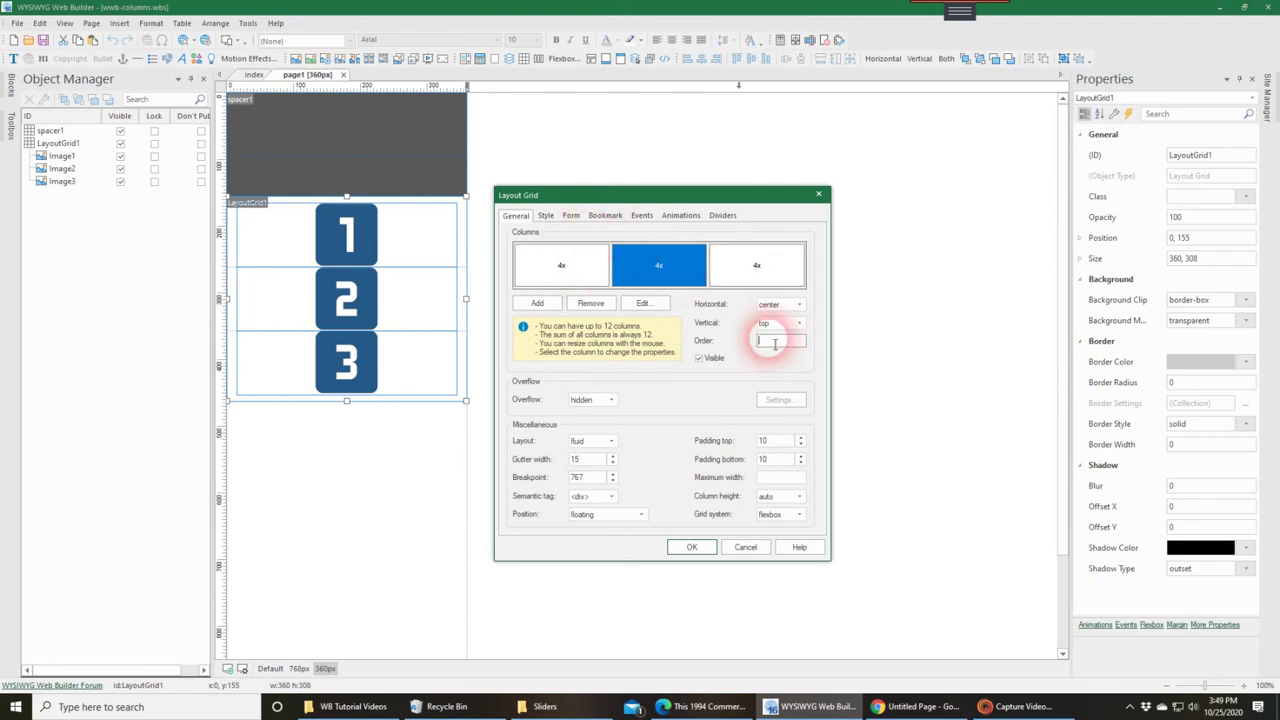
text(1)
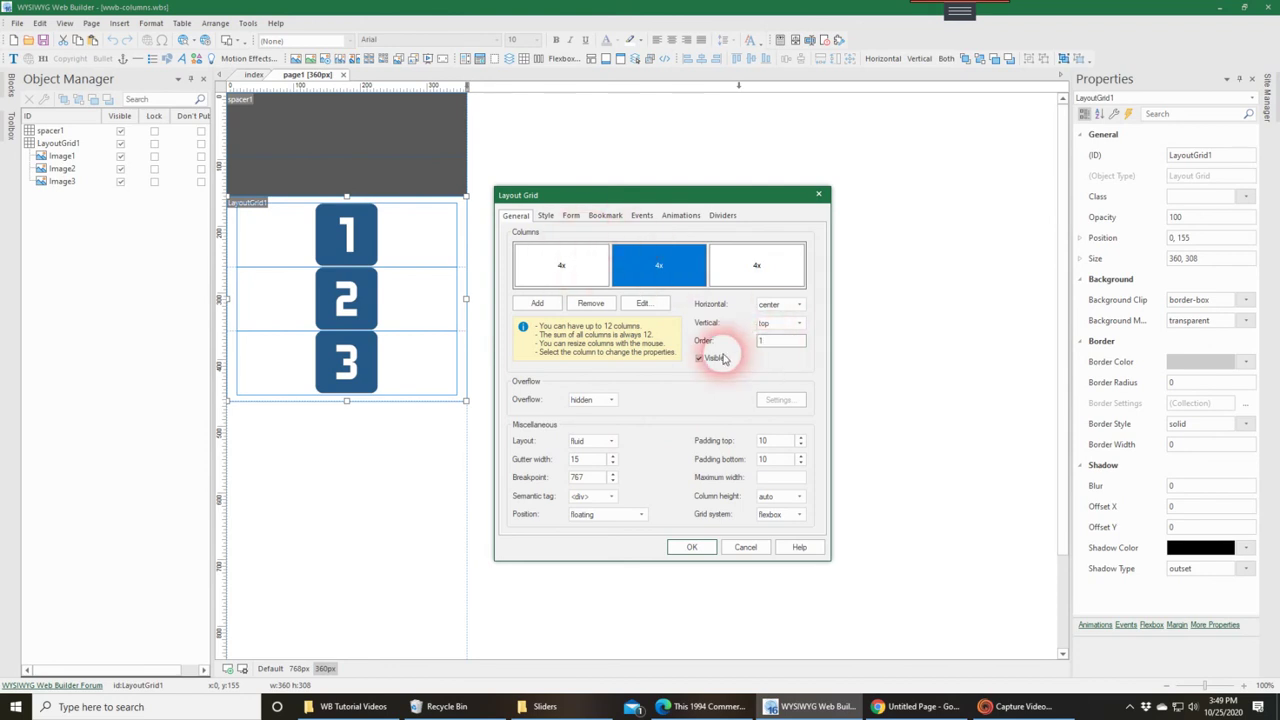
click(728, 277)
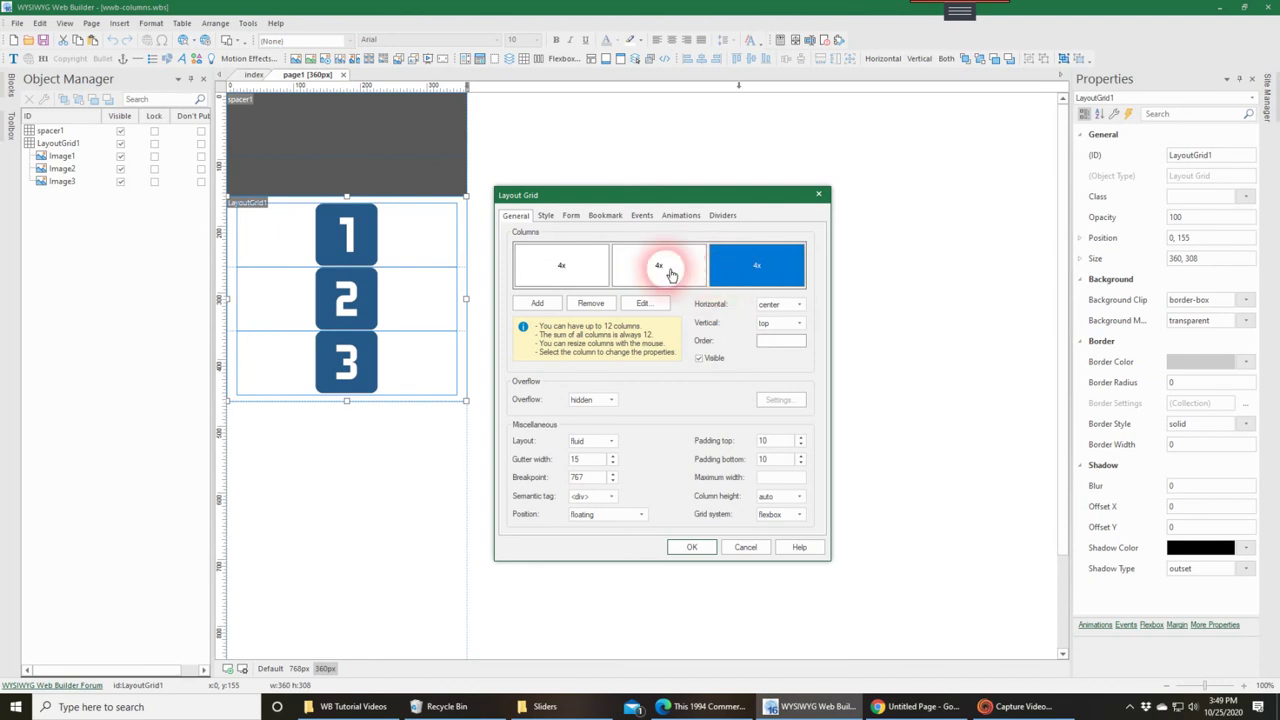
click(758, 268)
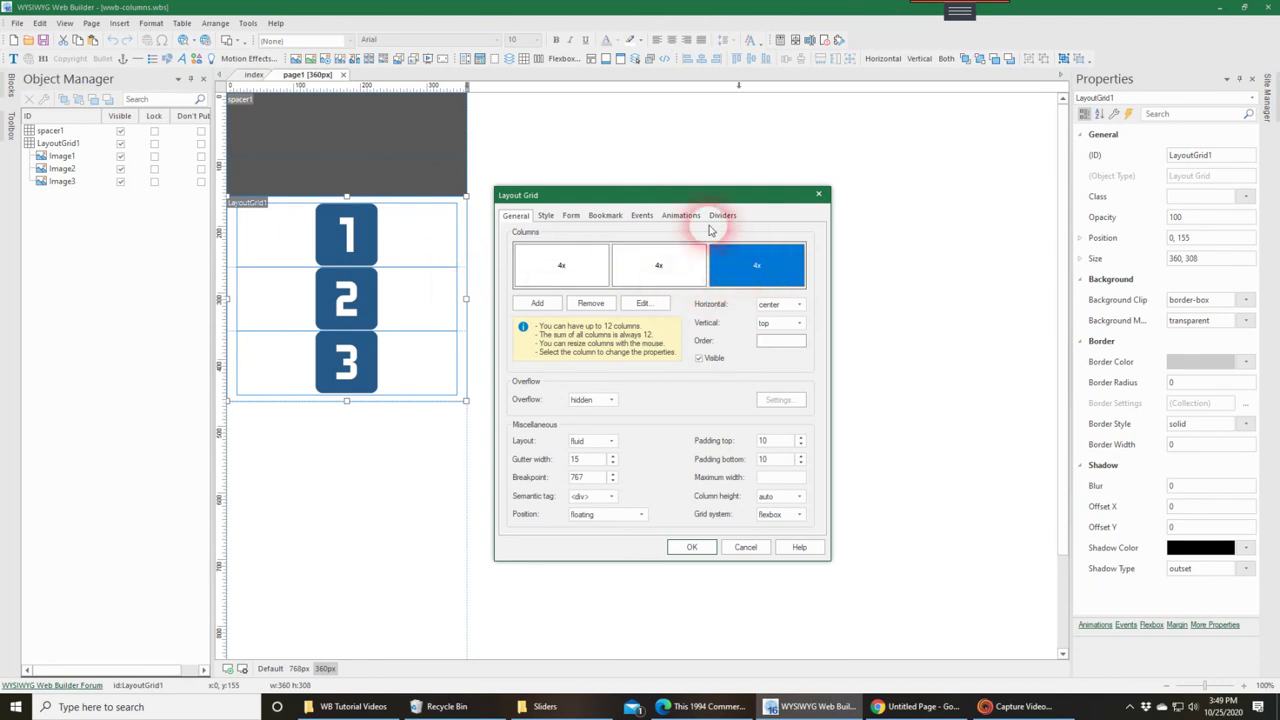
text(2)
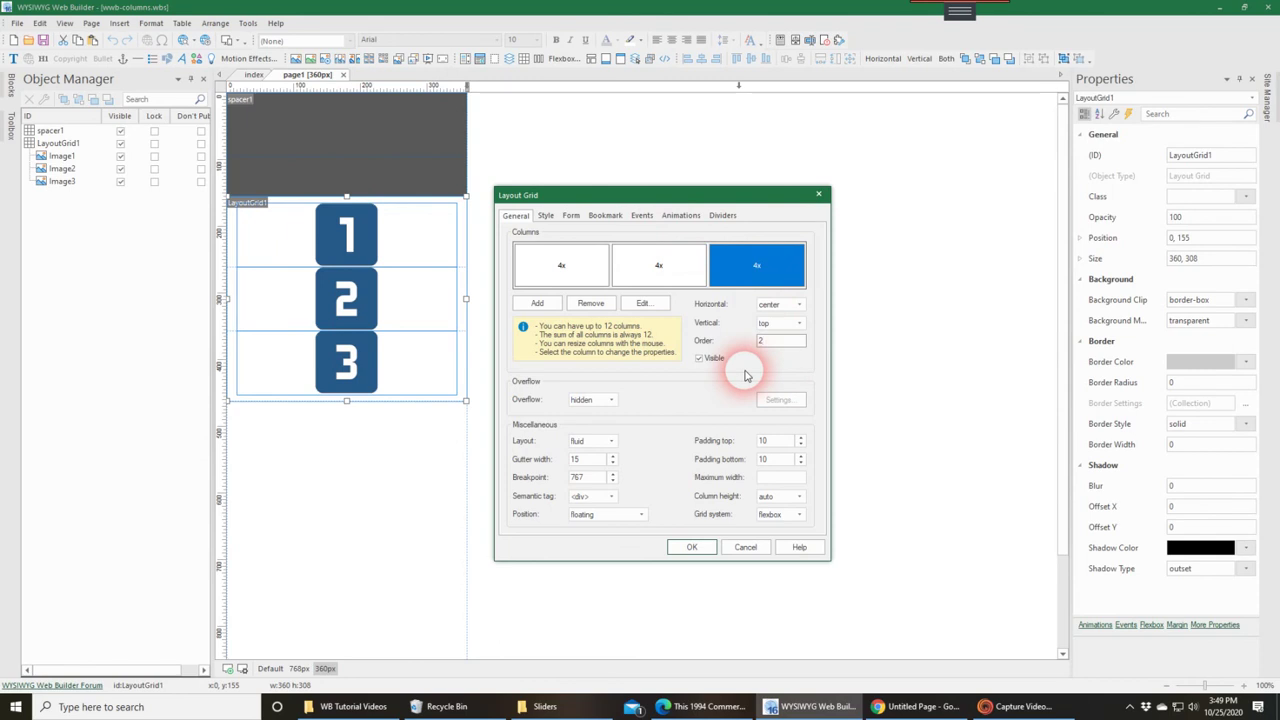
click(700, 552)
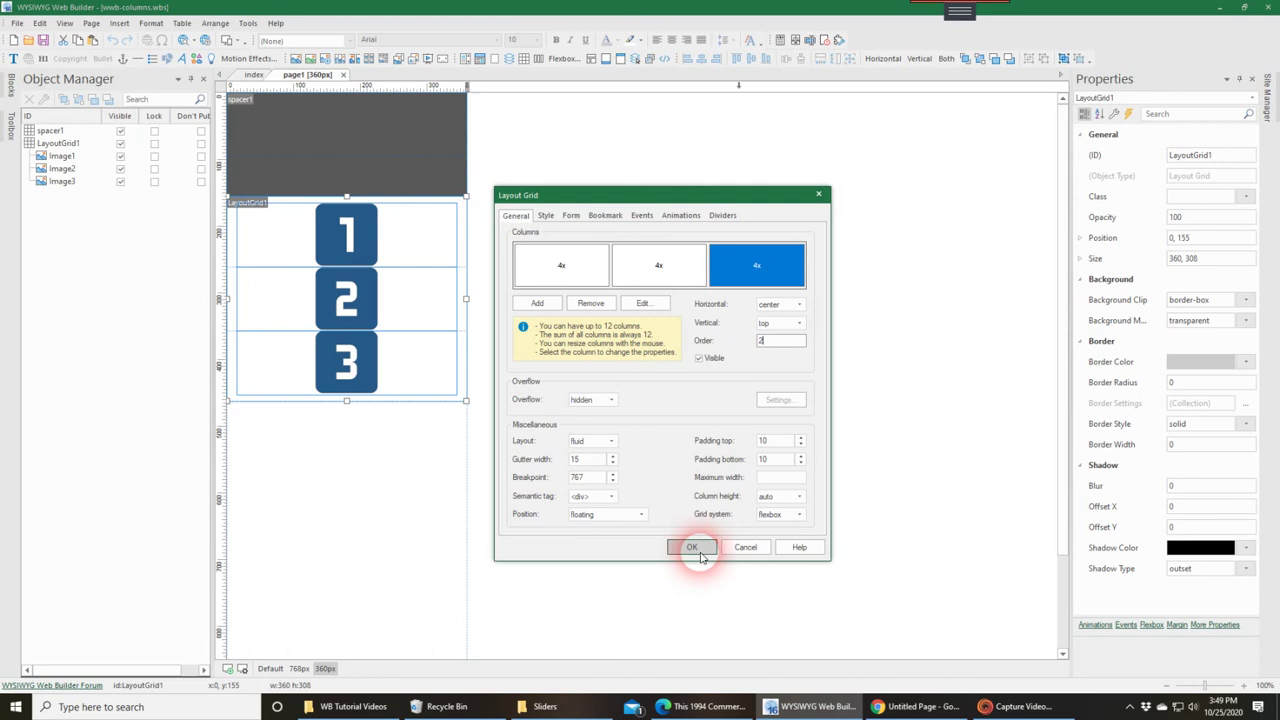
click(701, 552)
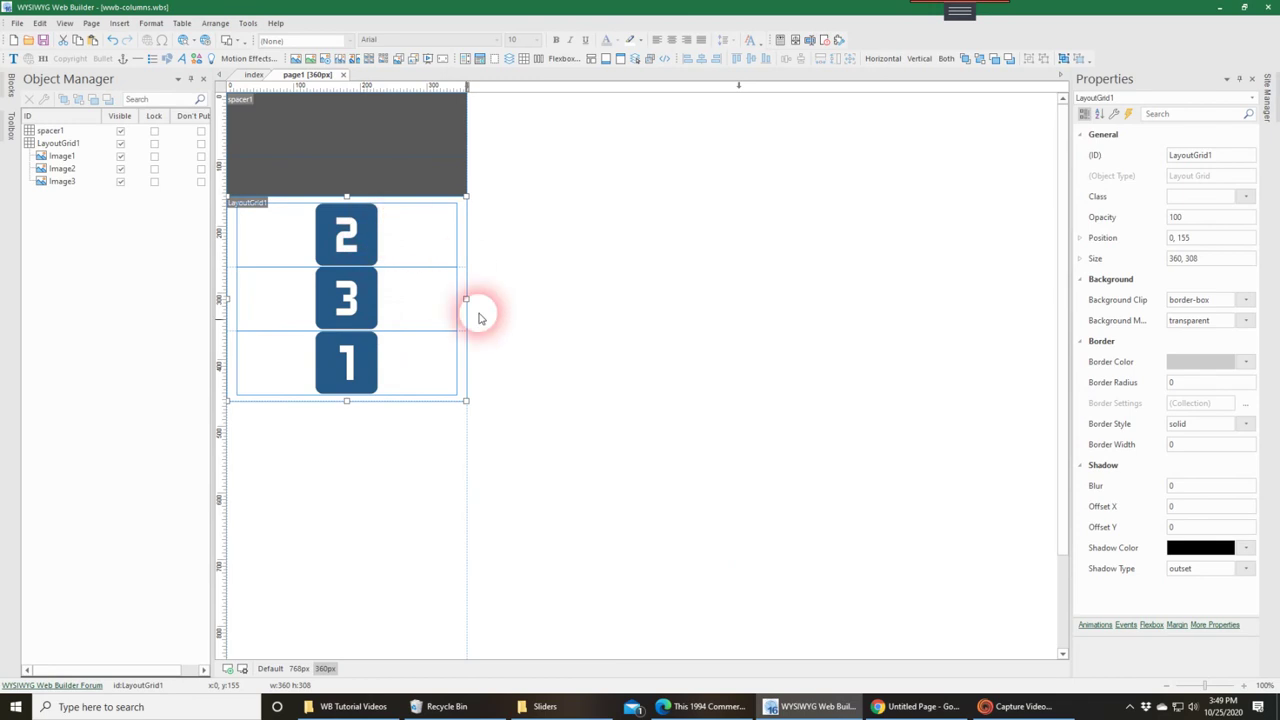
Switch between the breakpoint views to compare the column order at 768px and 360px
click(298, 668)
click(271, 668)
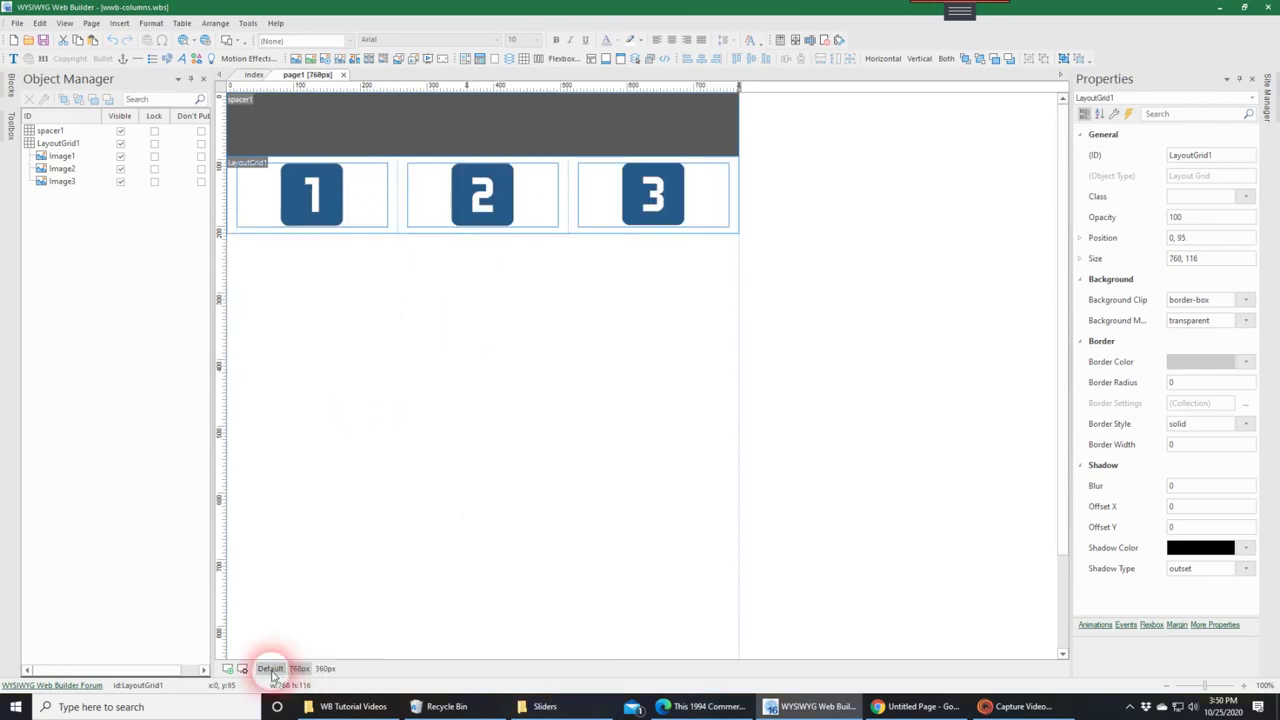
click(298, 668)
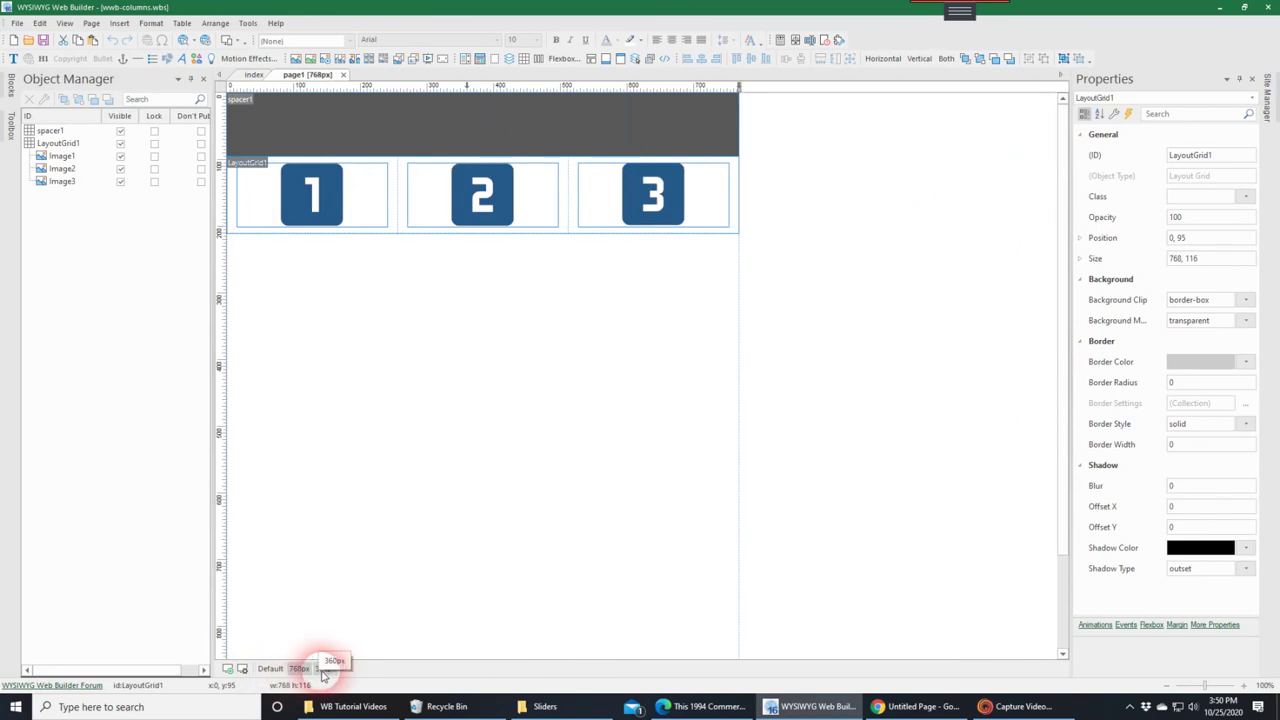
click(325, 668)
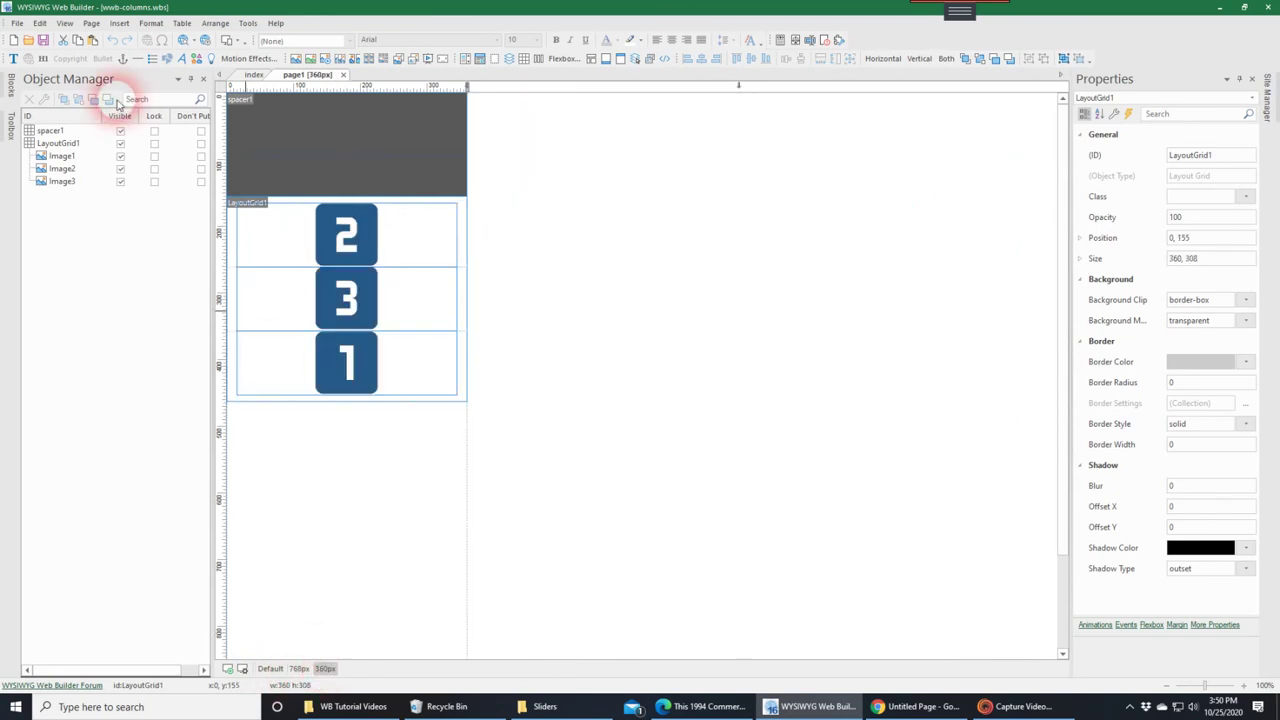
Preview the page in the browser, narrow it to phone width and widen it again to check the column order, and return to WYSIWYG Web Builder
click(187, 40)
click(203, 71)
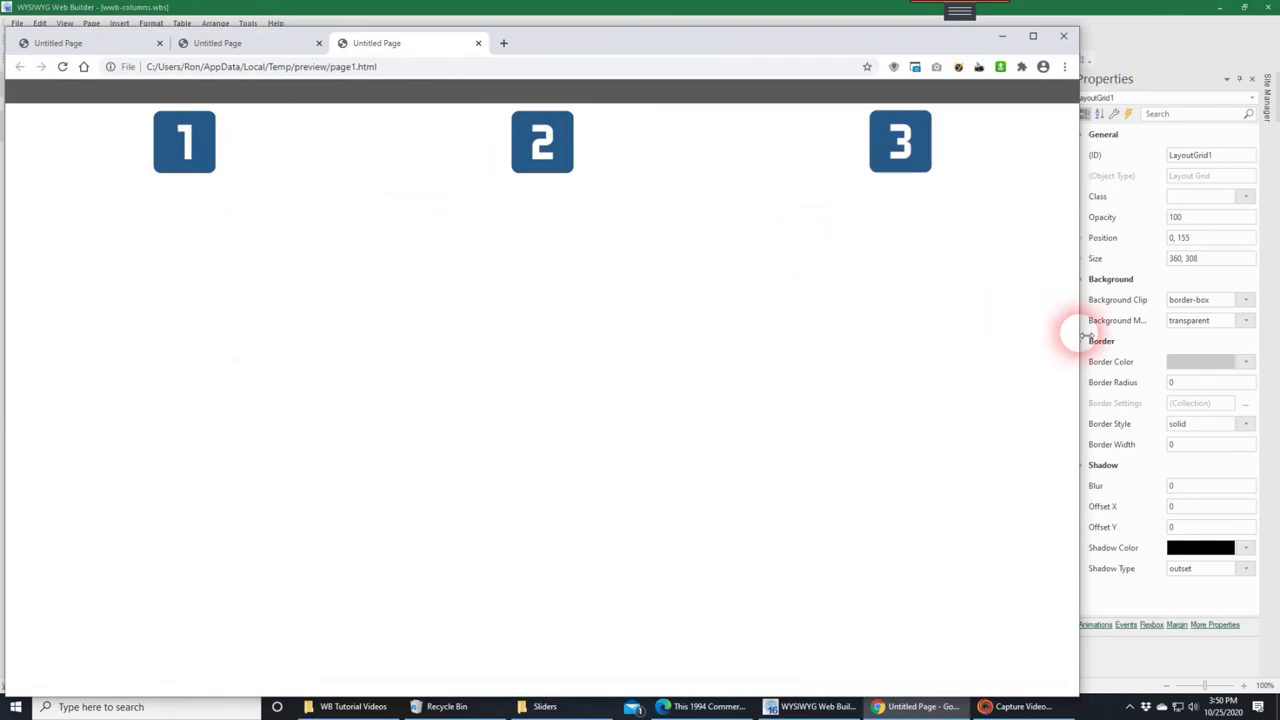
drag(1079, 335, 472, 283)
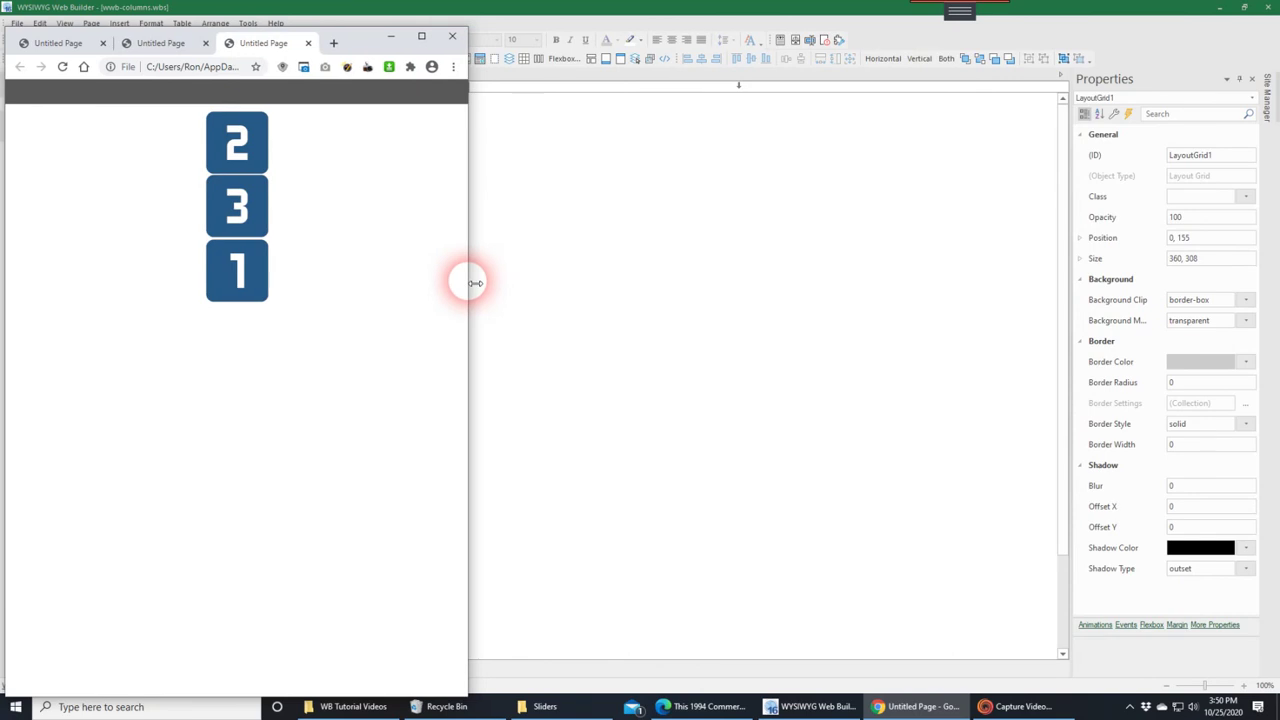
drag(357, 40, 847, 115)
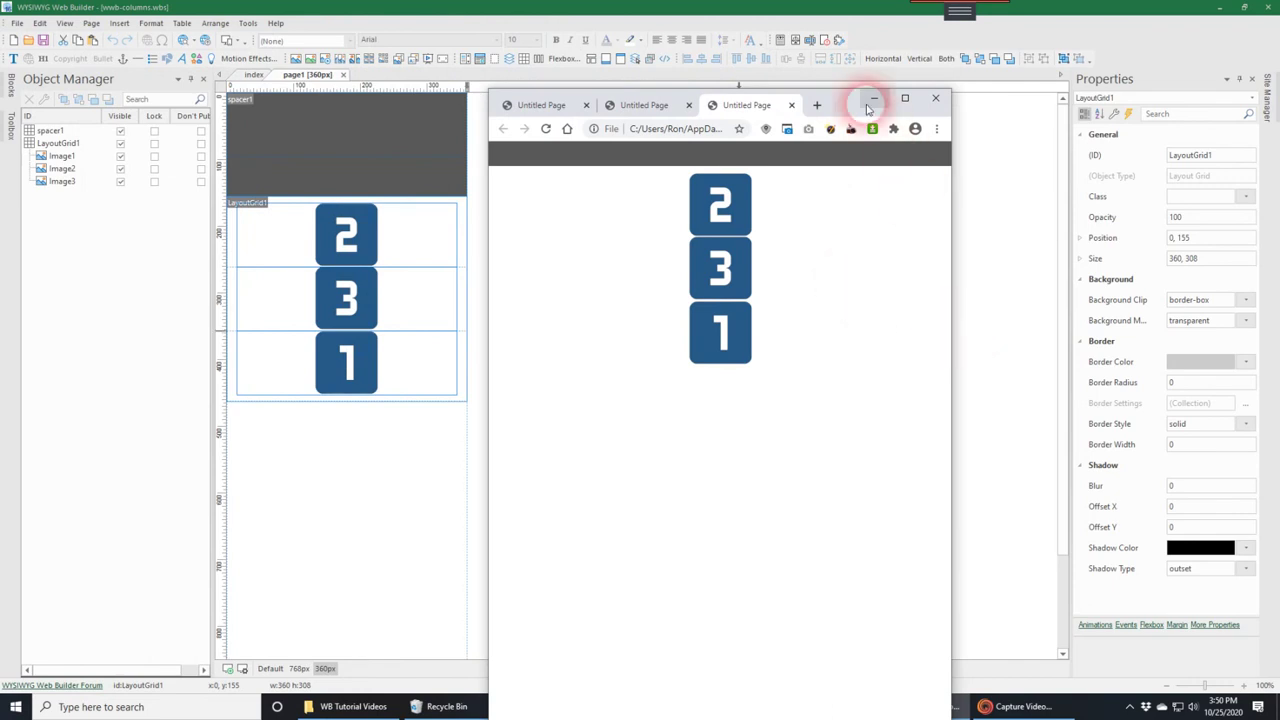
drag(845, 105, 514, 50)
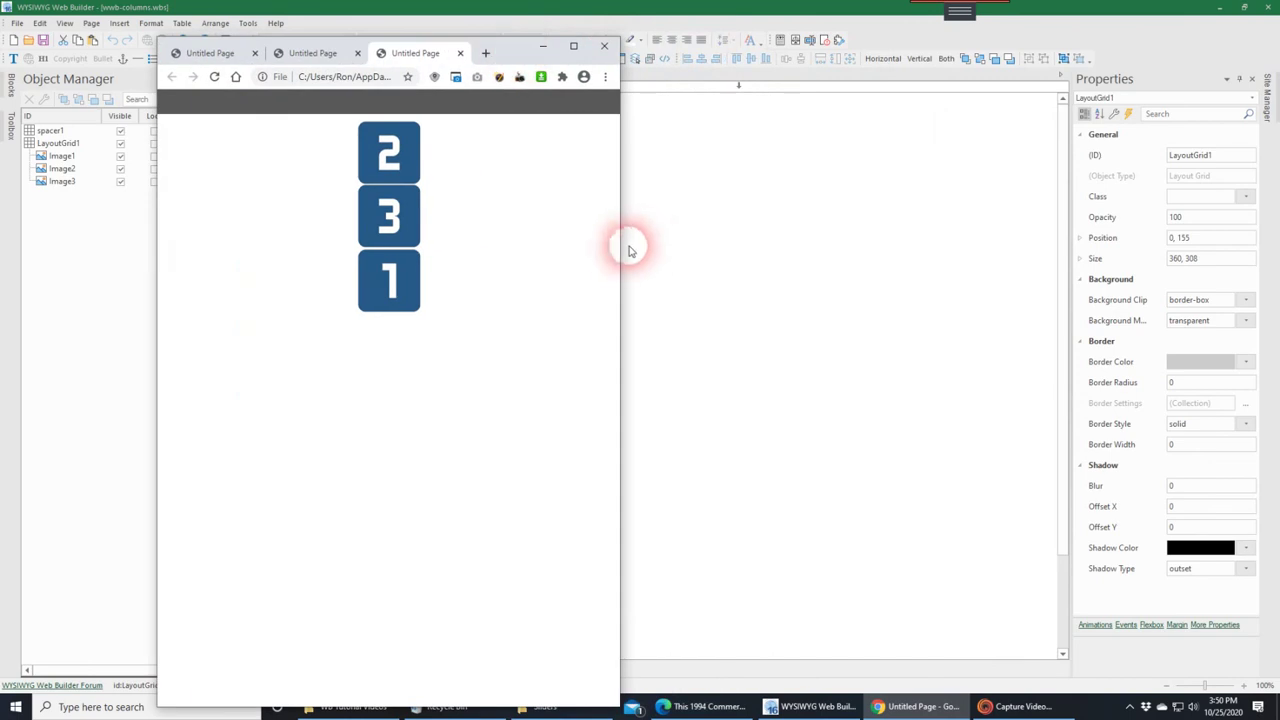
drag(623, 251, 1138, 285)
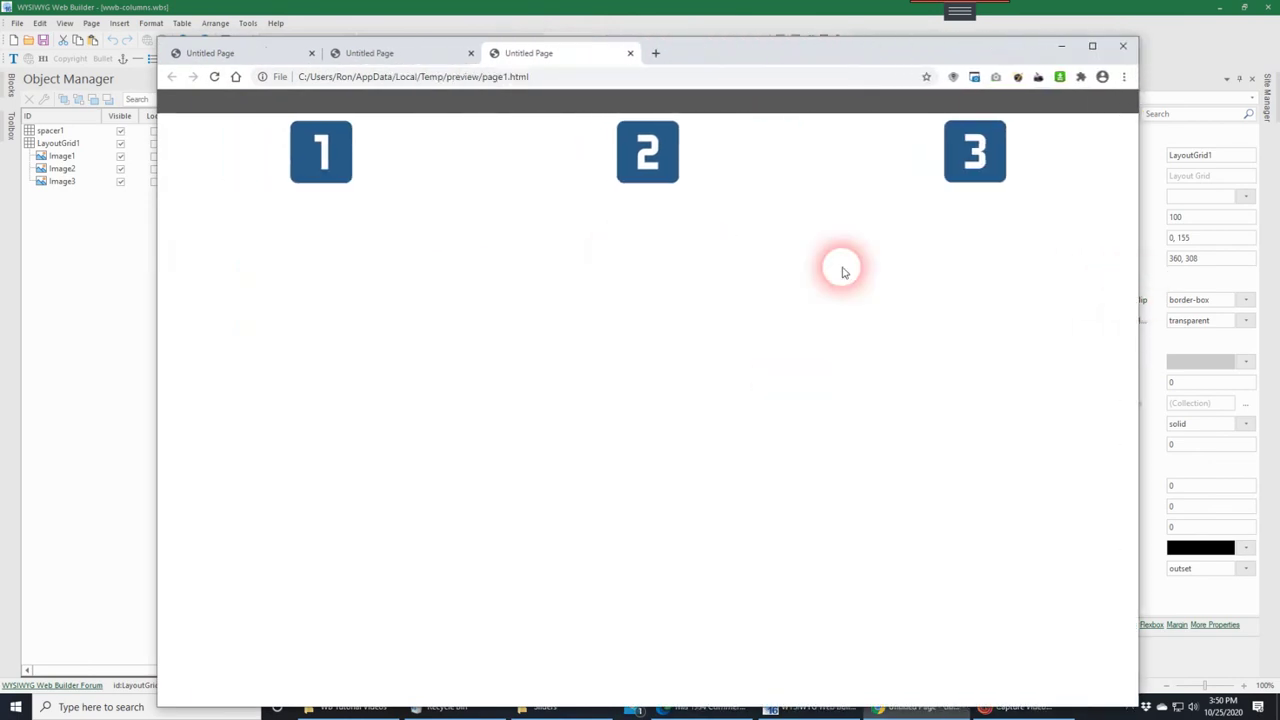
click(1065, 50)
At the 768px breakpoint, open the layout grid's properties and set the first column's order to 2
click(299, 669)
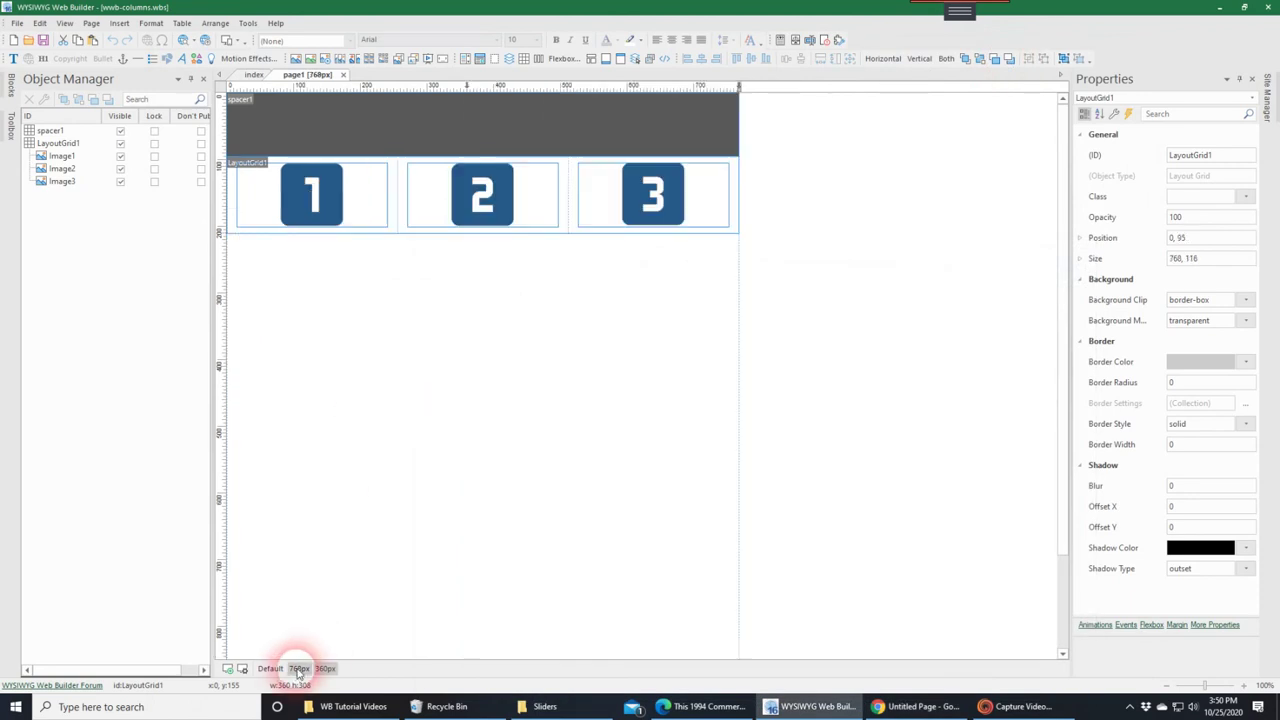
double_click(402, 222)
drag(611, 162, 476, 293)
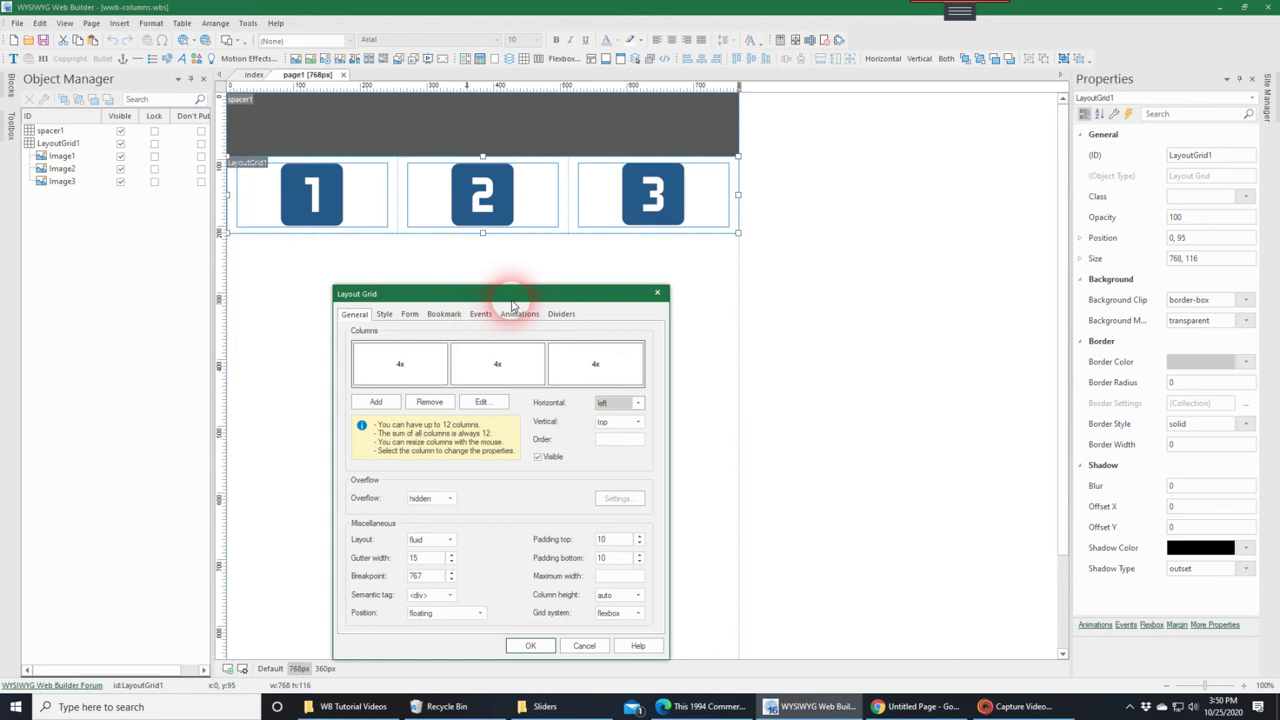
click(428, 378)
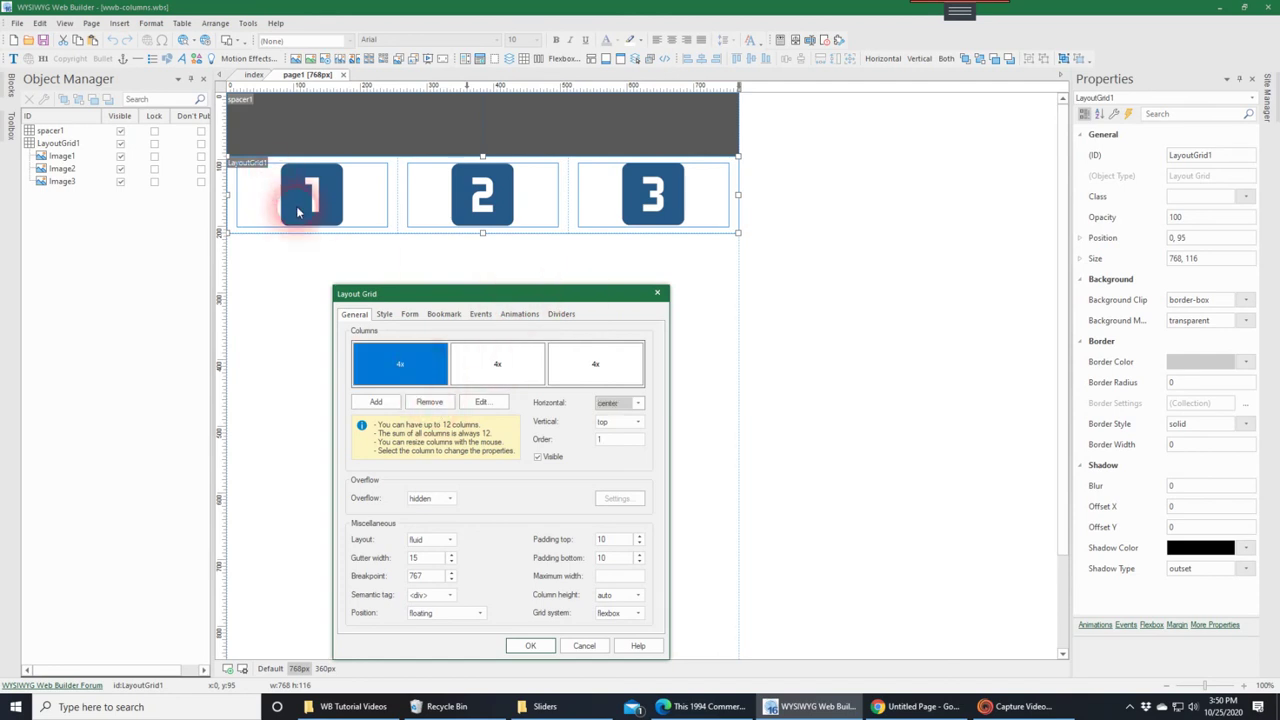
click(618, 441)
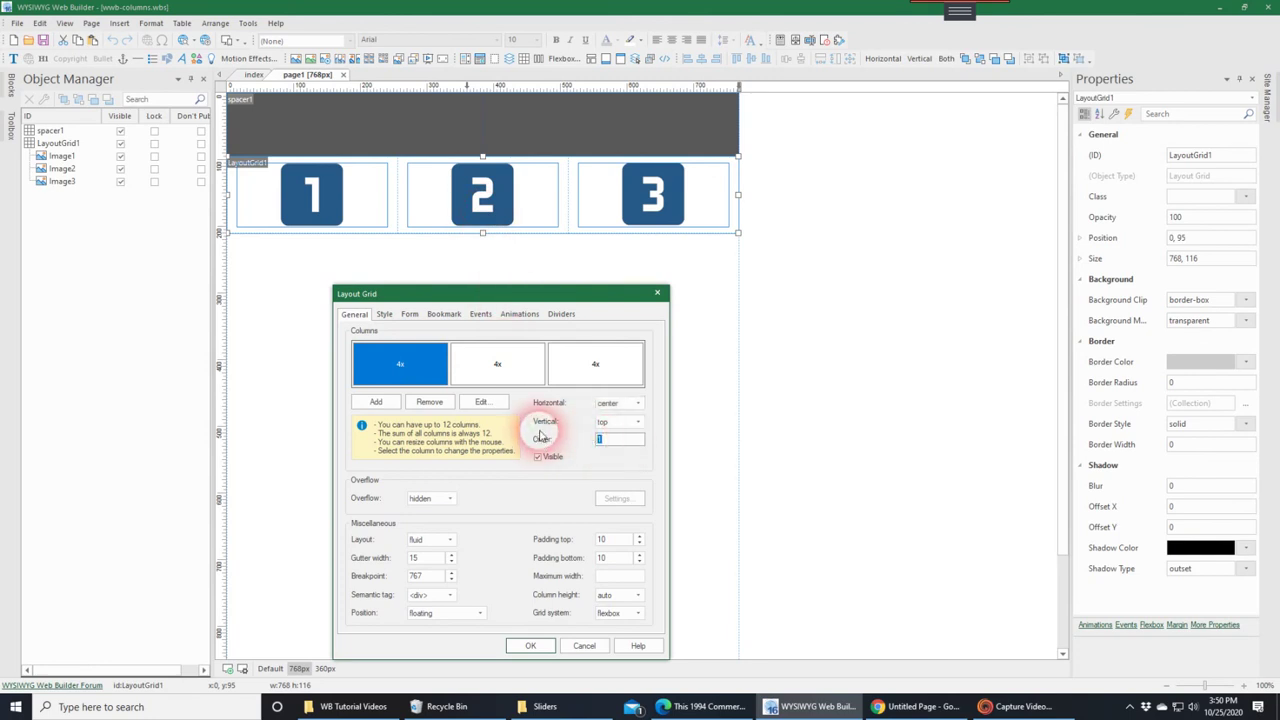
text(2)
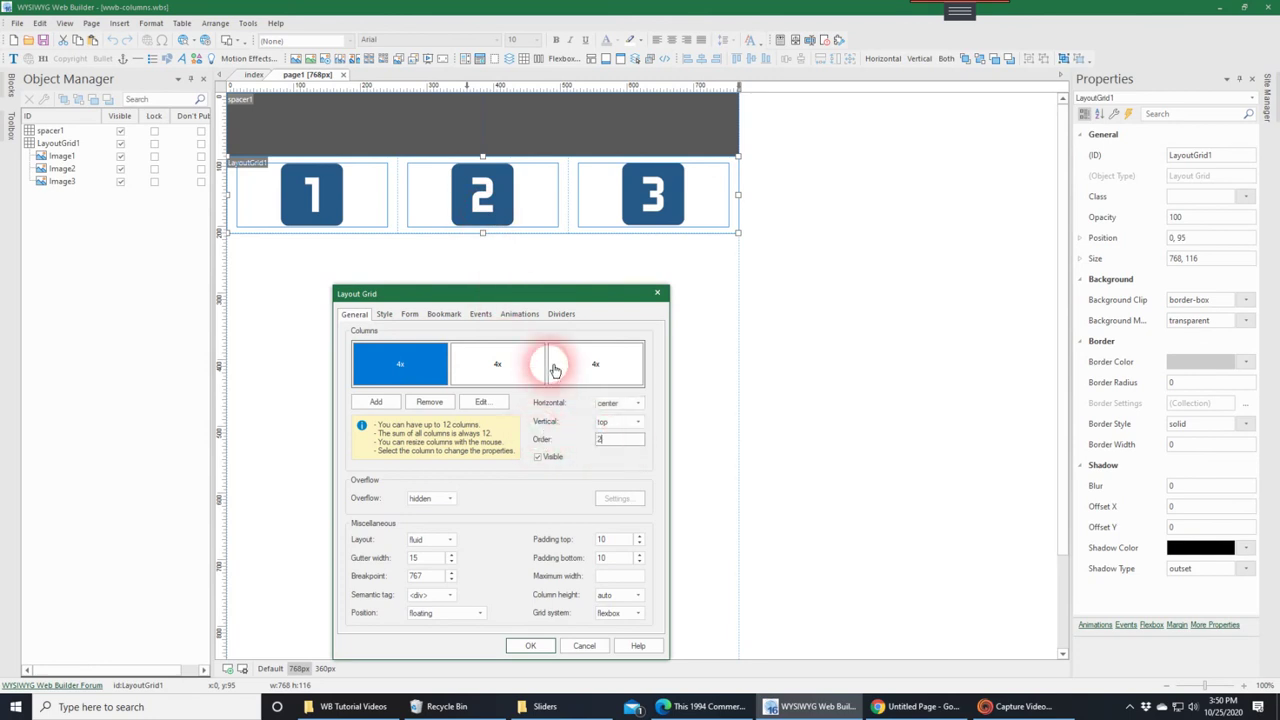
Set the second column's order to 3 and the third column's to 1, and apply the layout grid changes
click(508, 368)
text(3)
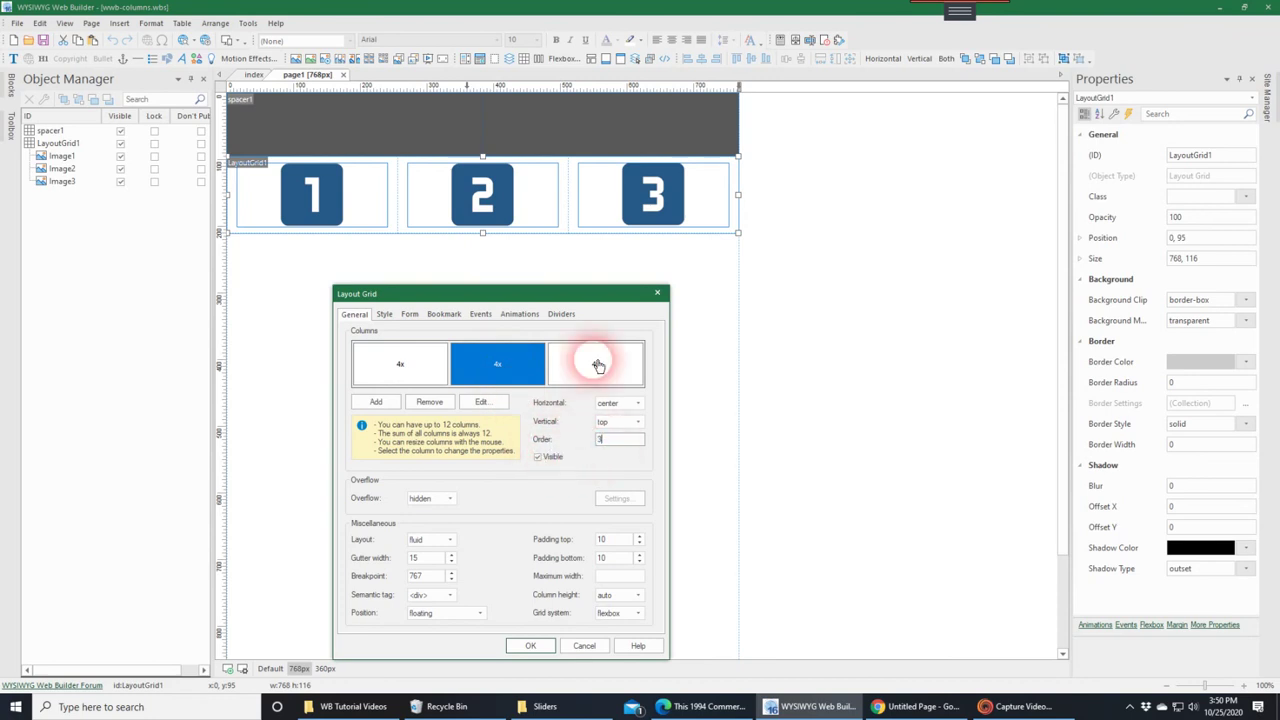
click(598, 366)
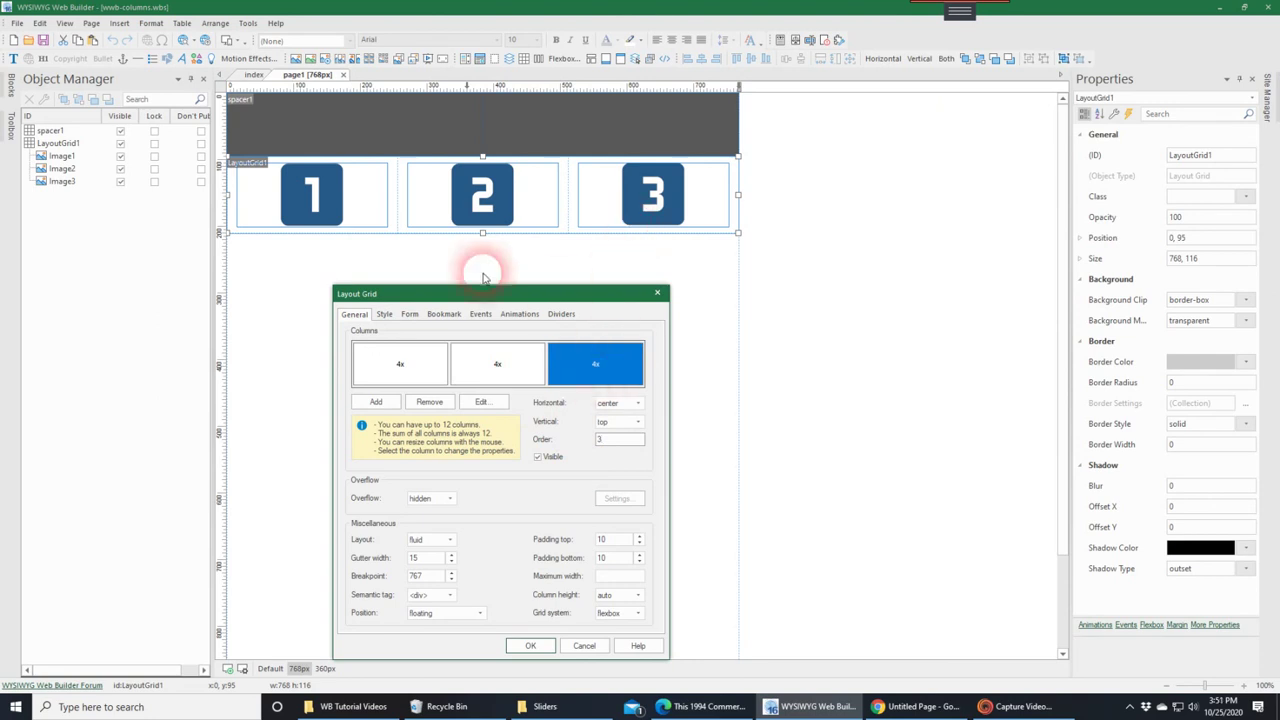
double_click(612, 439)
text(1)
click(535, 648)
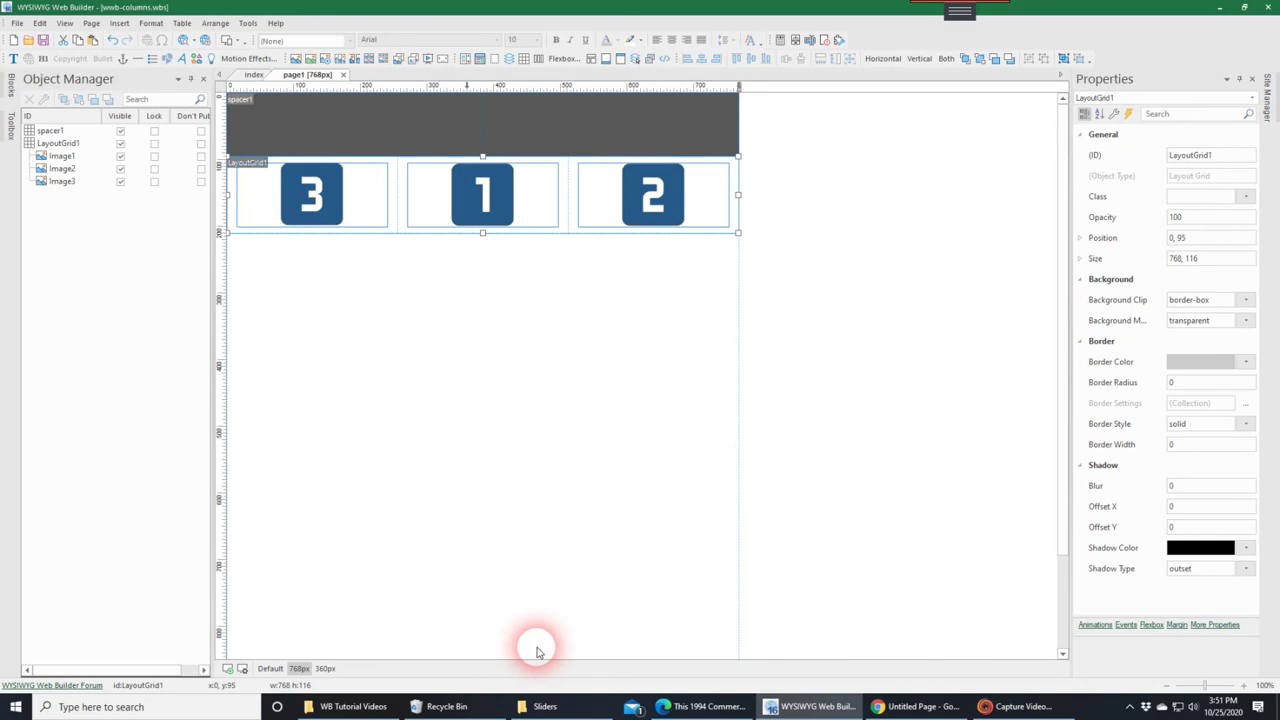
Review the column arrangement in the default, 768px and 360px views in turn
click(270, 668)
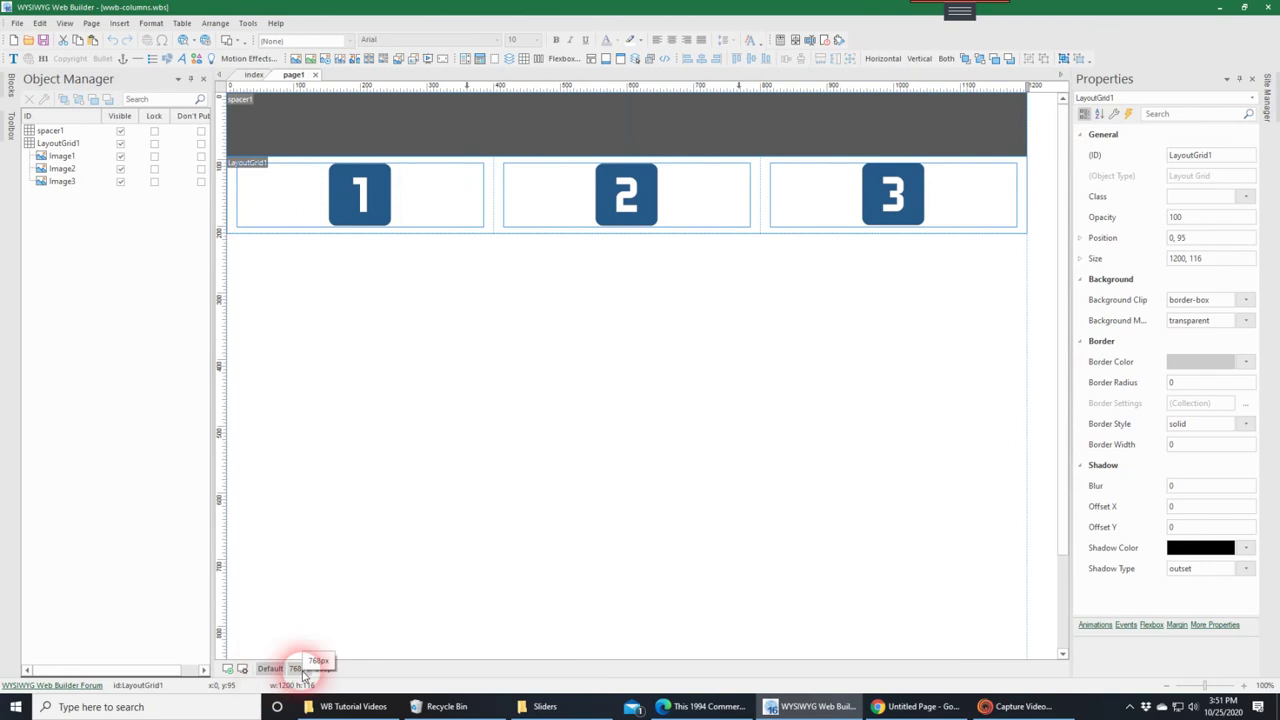
click(303, 672)
click(325, 668)
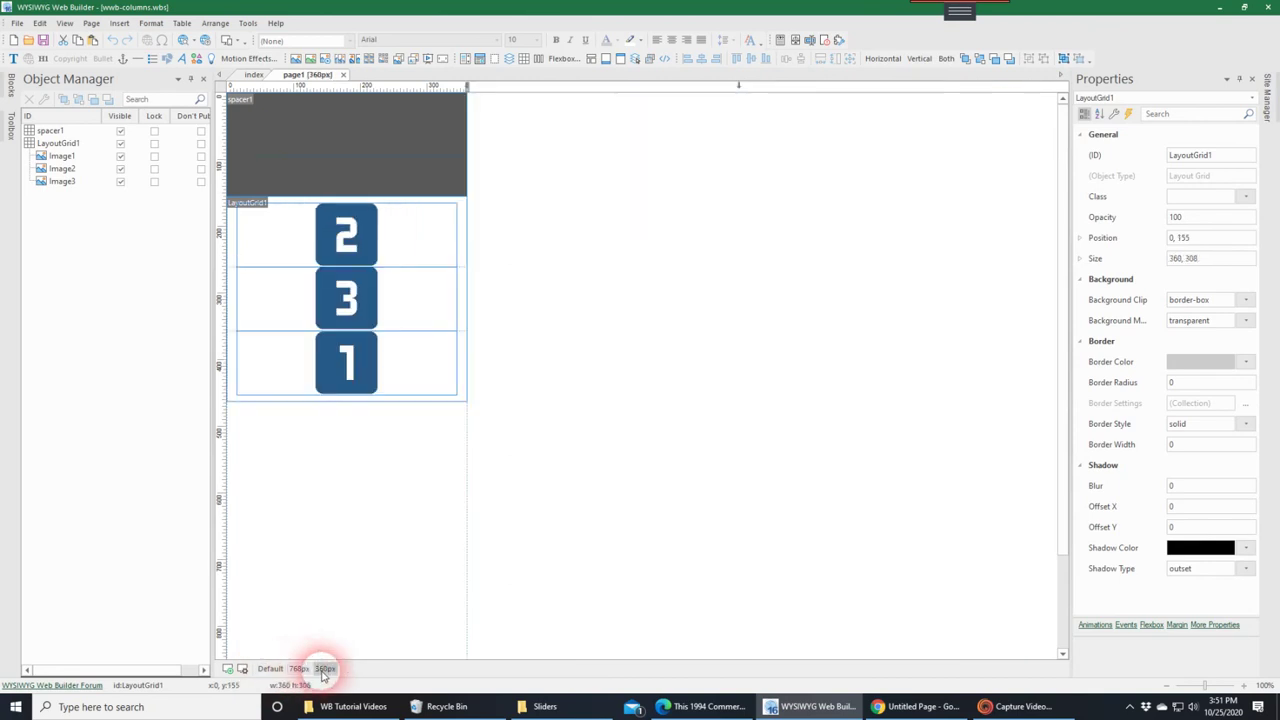
Preview the page in the browser at phone and desktop widths, and return to the default breakpoint view in WYSIWYG Web Builder
click(192, 41)
click(210, 69)
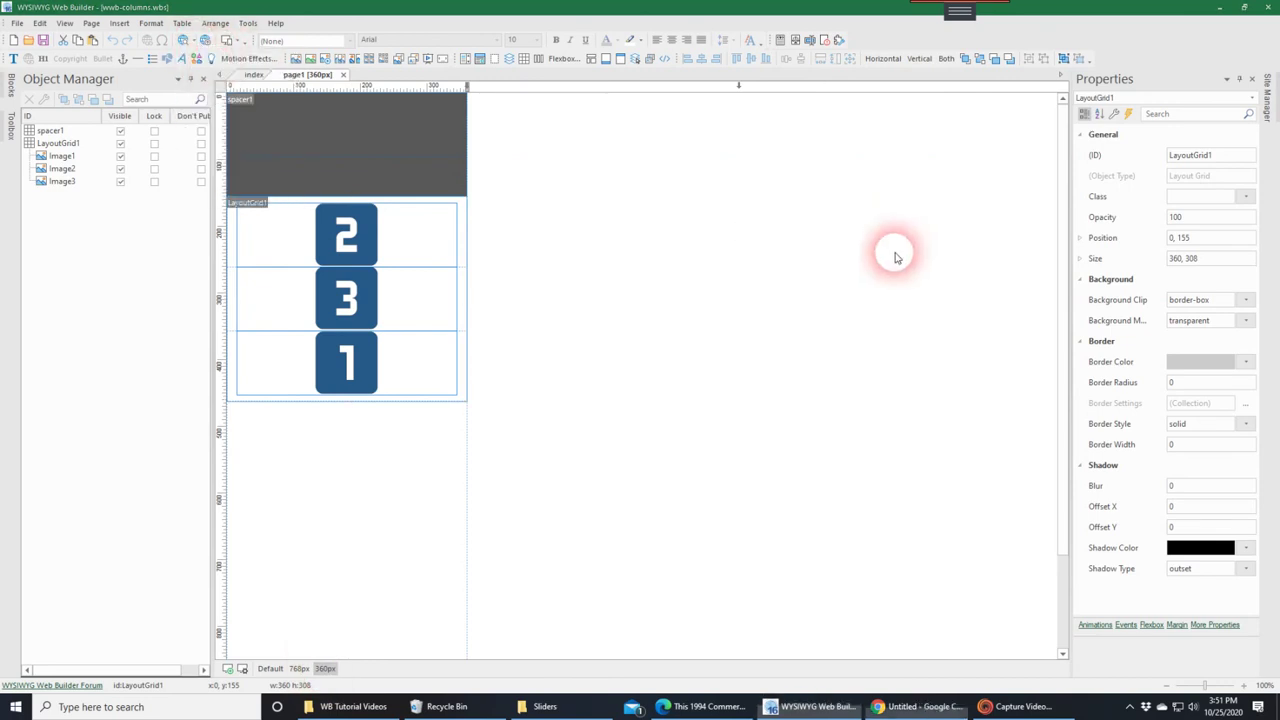
drag(1146, 320, 630, 319)
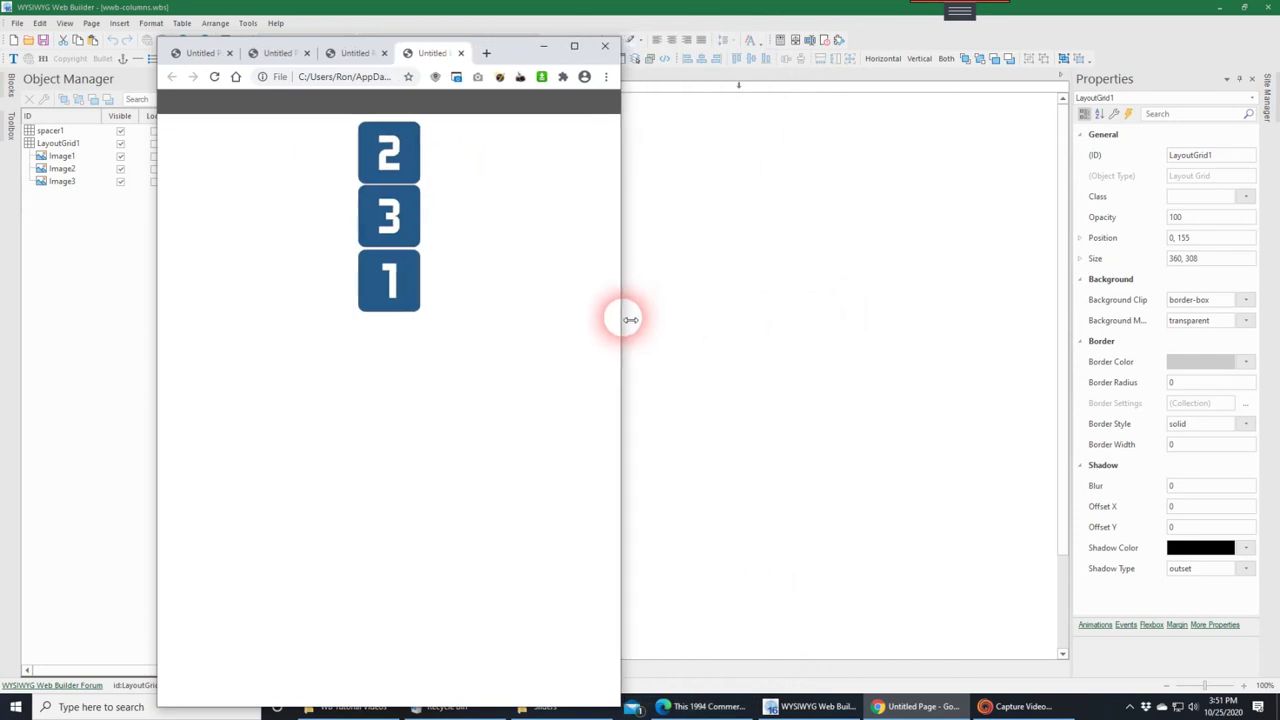
drag(630, 319, 1111, 363)
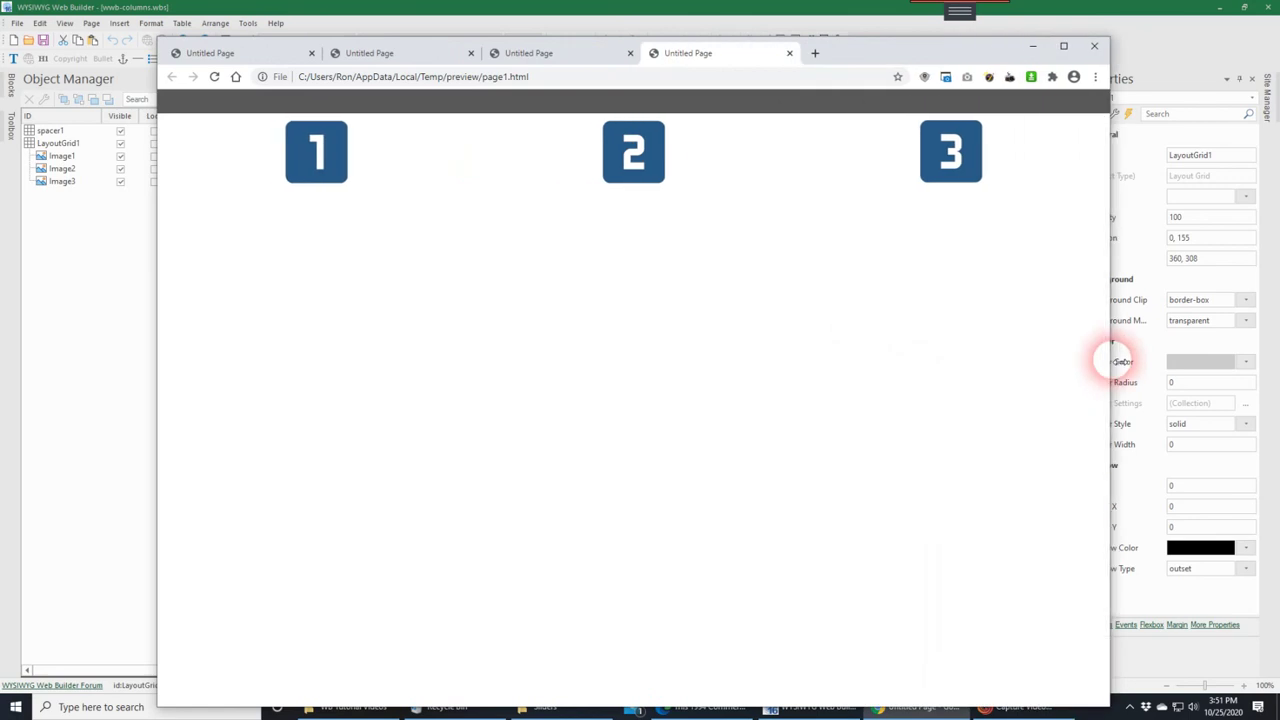
click(1033, 46)
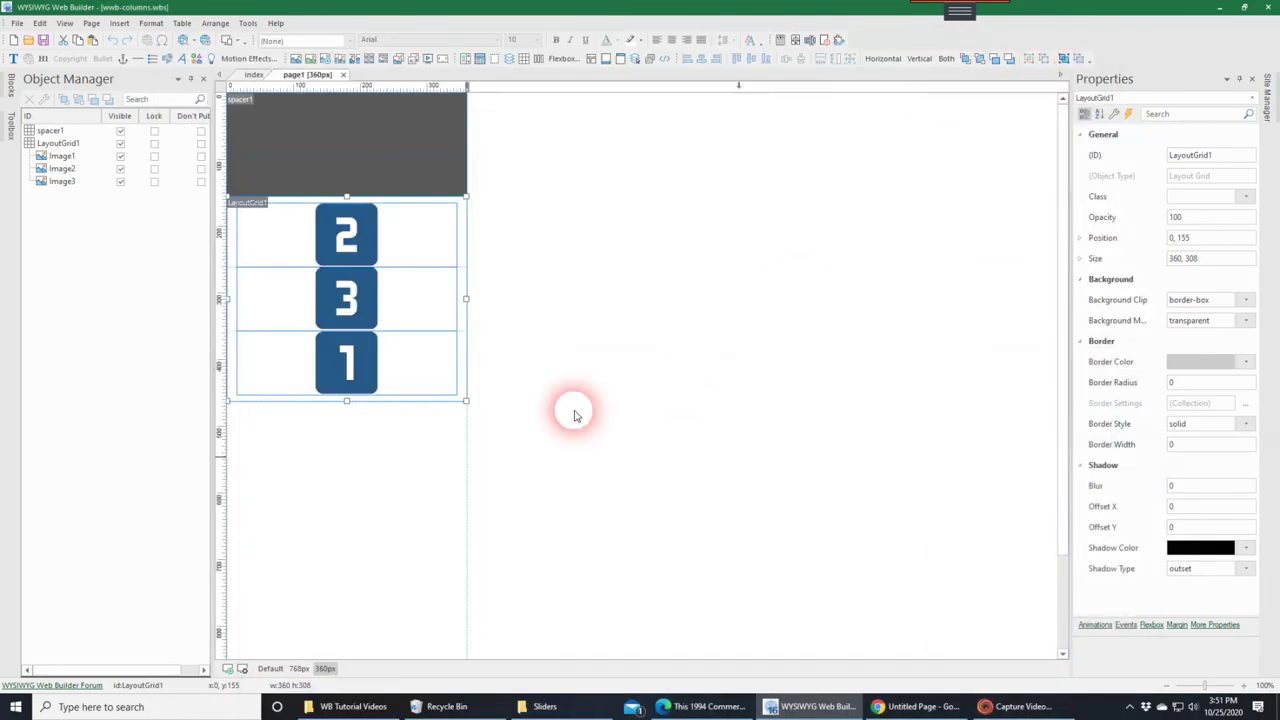
click(270, 668)
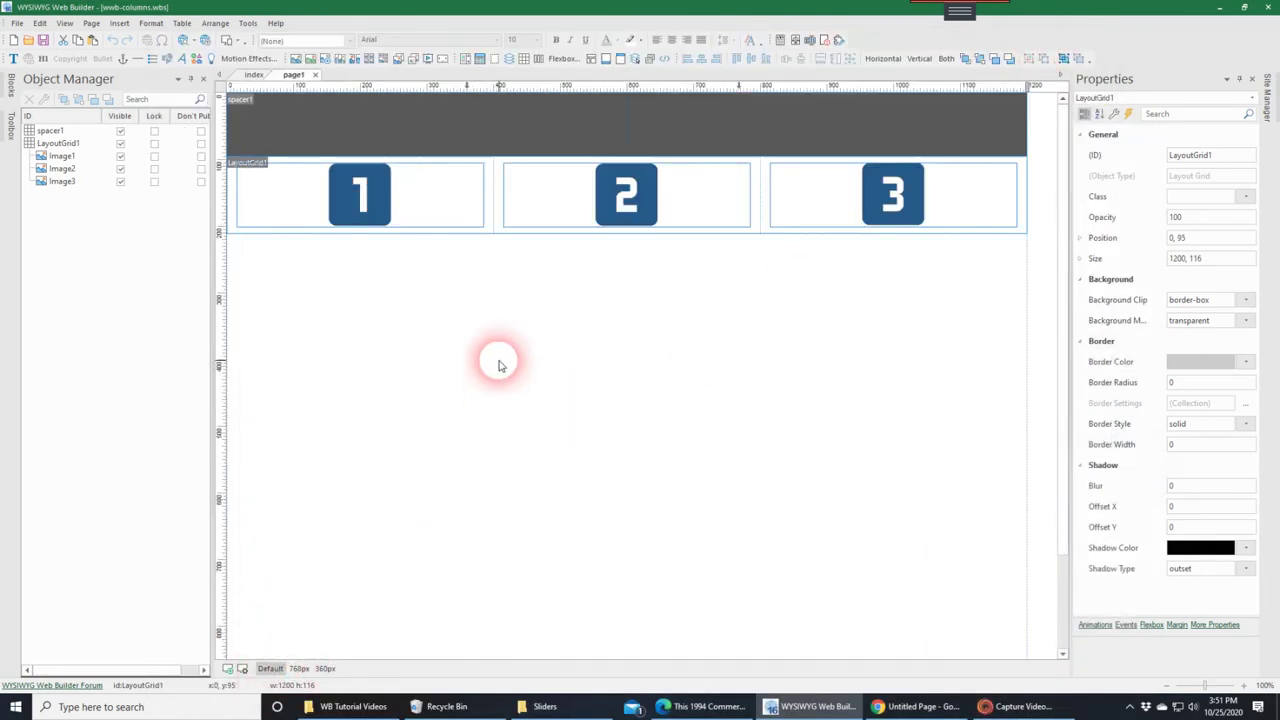